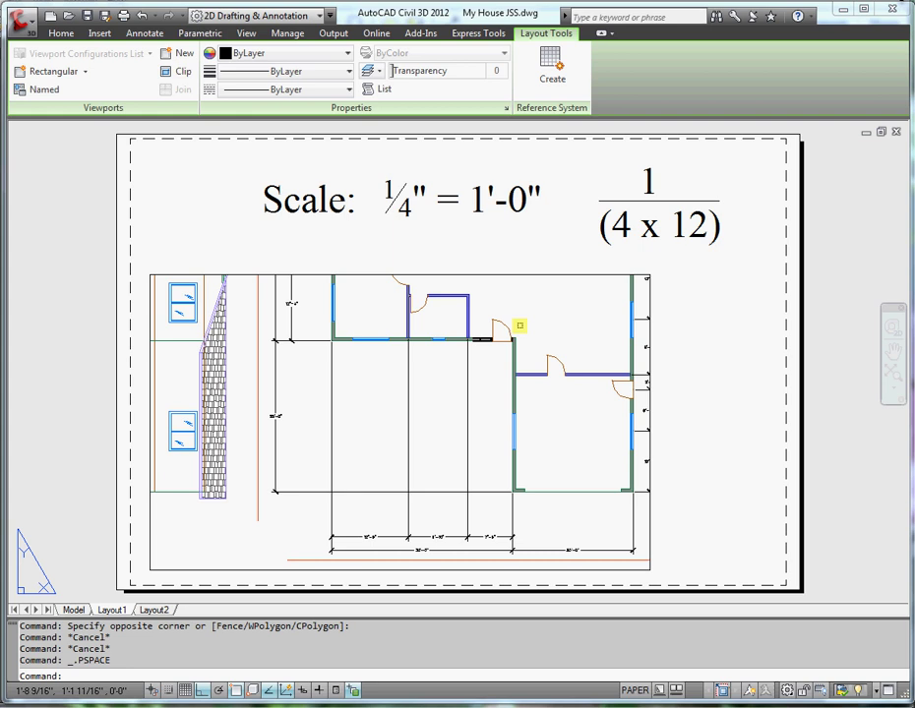
Step: Activate the floor-plan viewport and review the viewport scale list without changing it
double_click(520, 325)
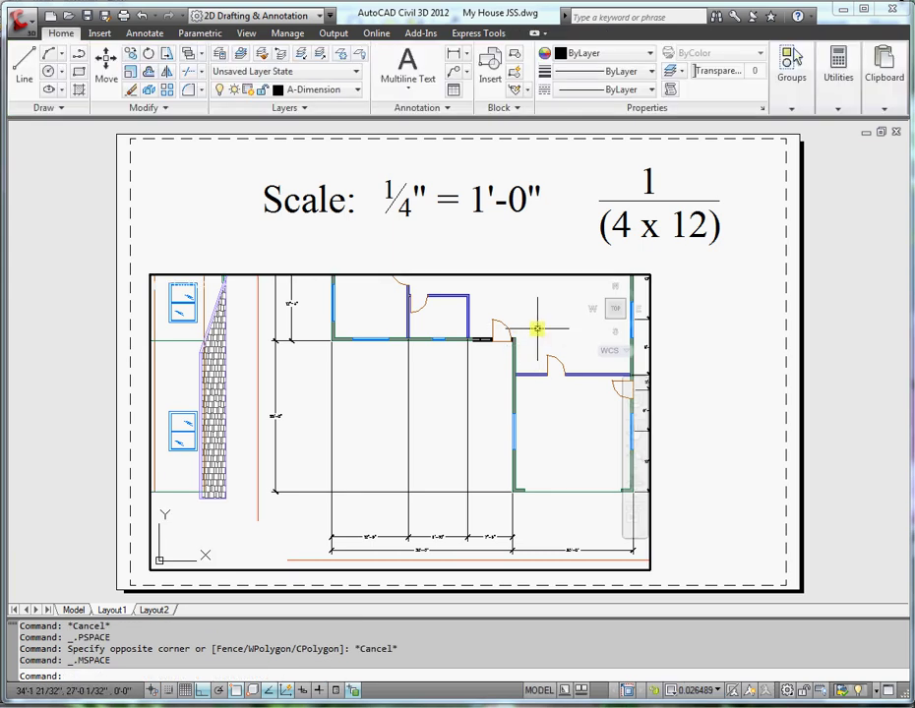
click(718, 690)
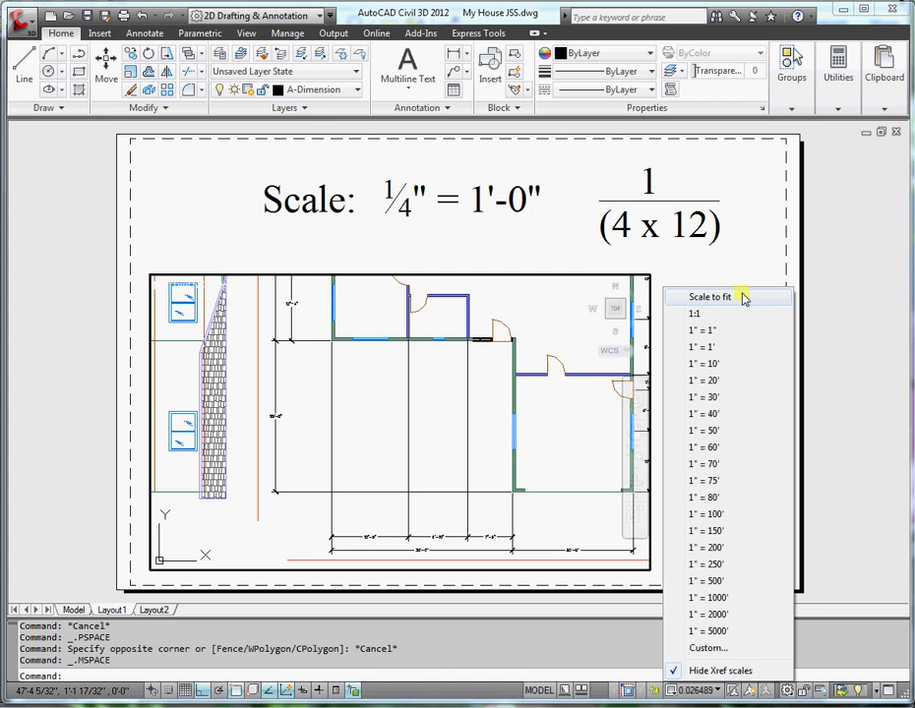
click(691, 280)
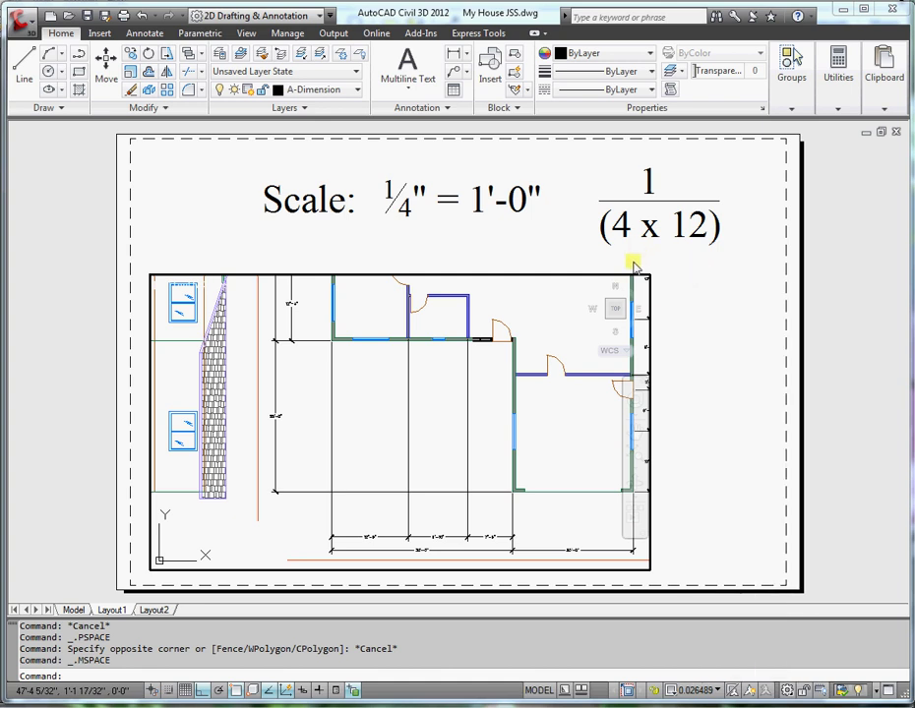
click(850, 12)
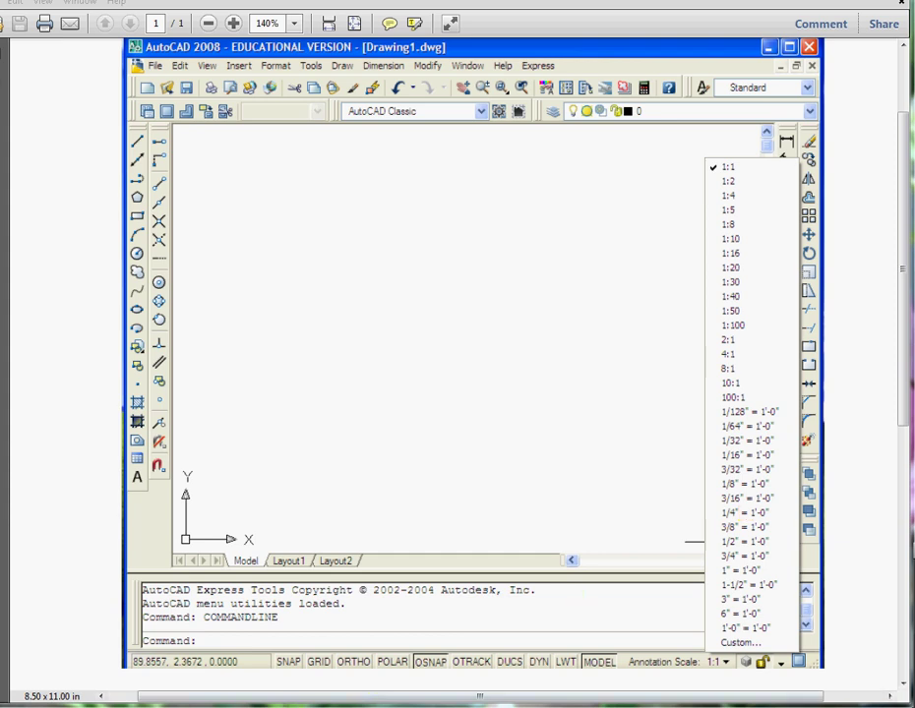
click(142, 680)
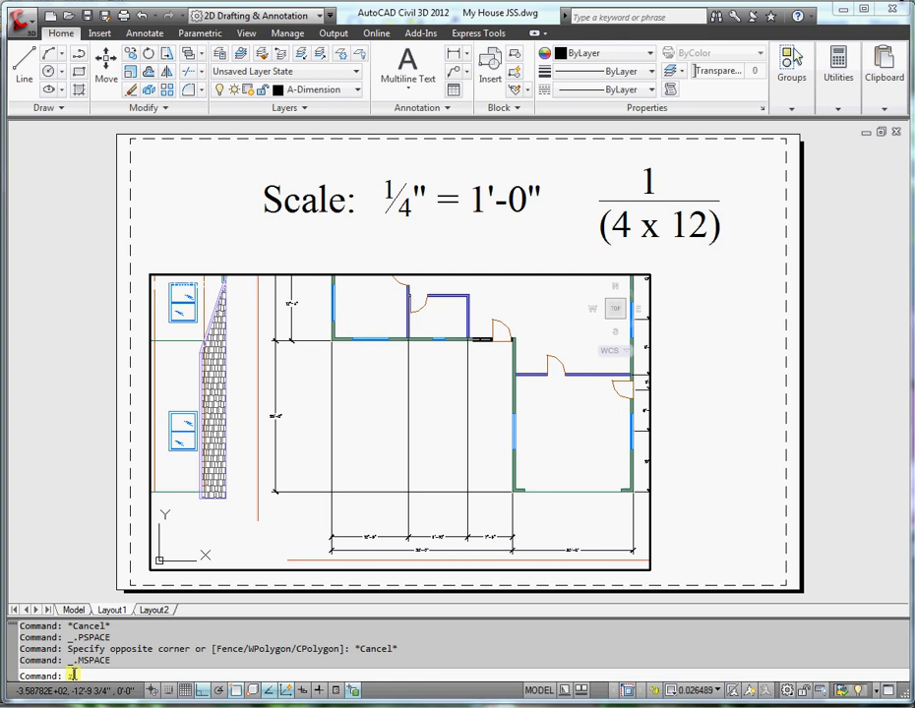
Step: Zoom the viewport plan to 1/48xp scale and pan the house to the viewport's centre
text(z)
key(Return)
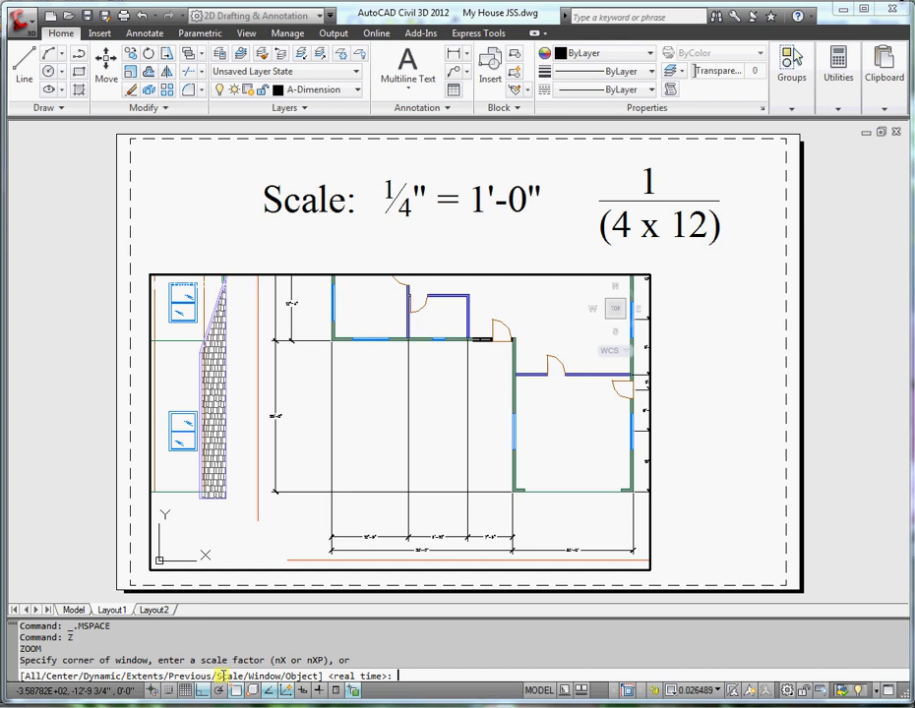
key(Return)
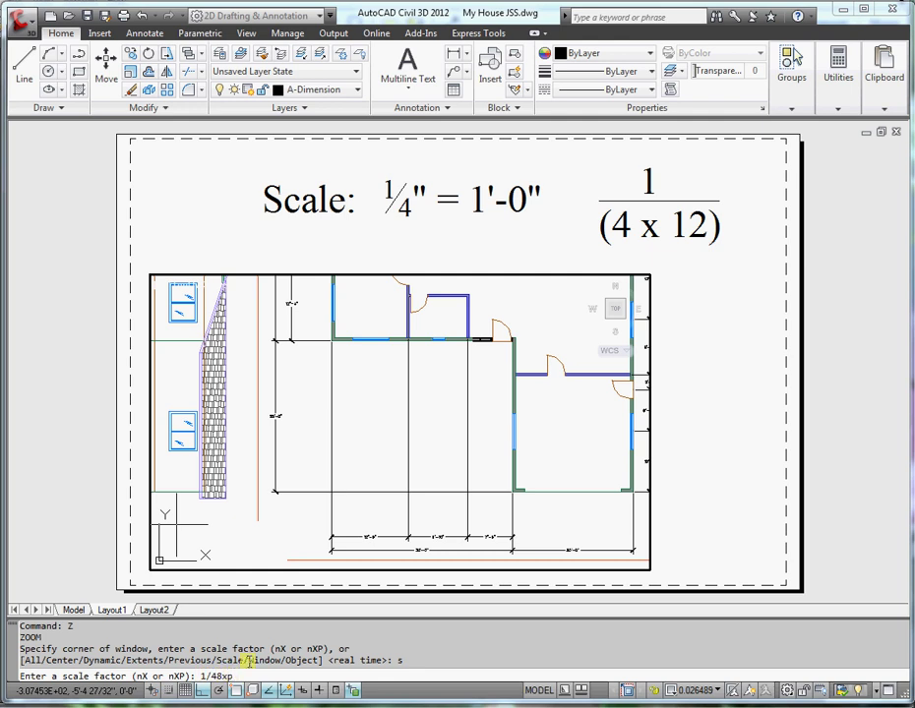
key(Return)
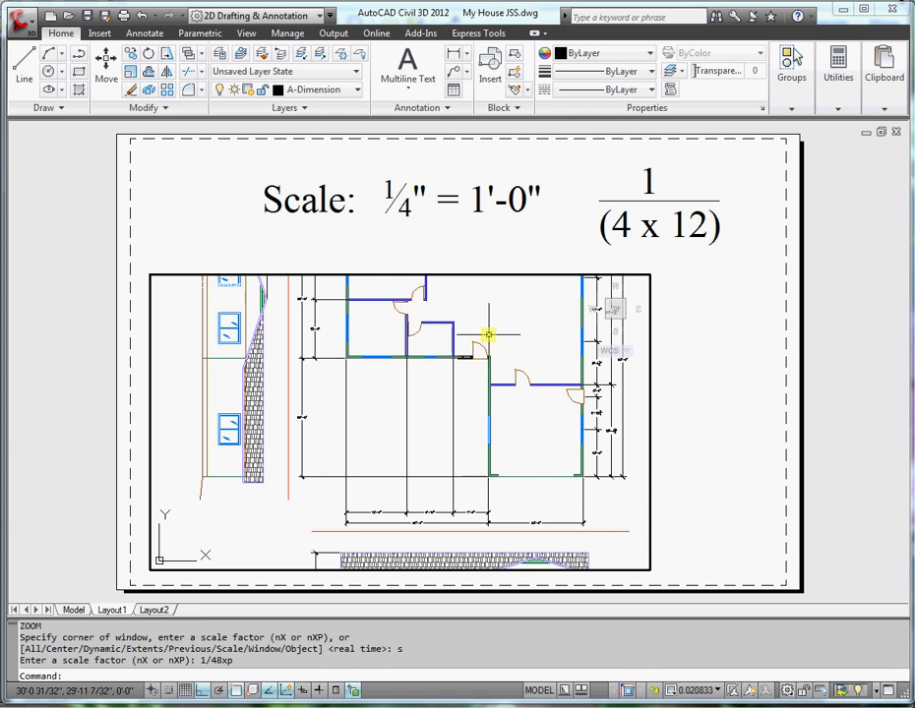
middle_drag(530, 322, 467, 359)
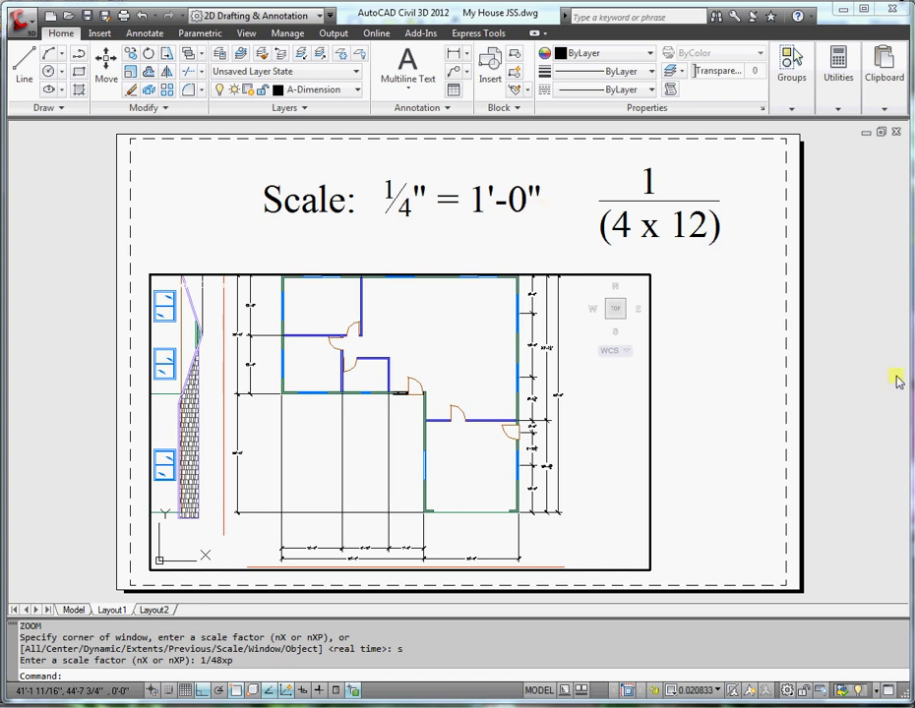
Step: Stretch the viewport's top, right and left edges to tightly frame the house plan
double_click(653, 261)
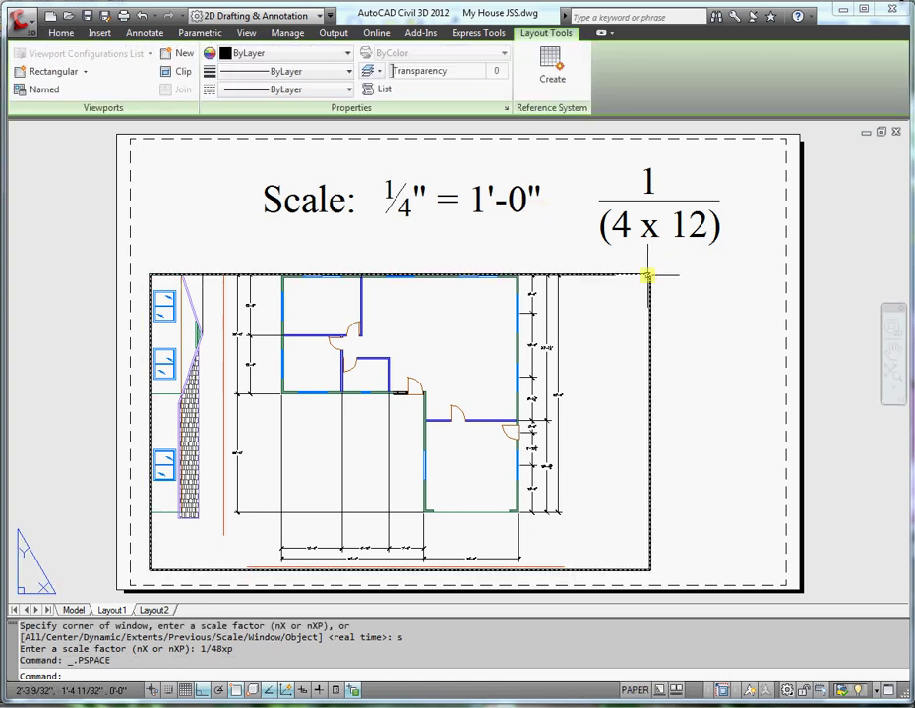
click(647, 274)
click(649, 275)
click(658, 219)
click(650, 218)
click(574, 246)
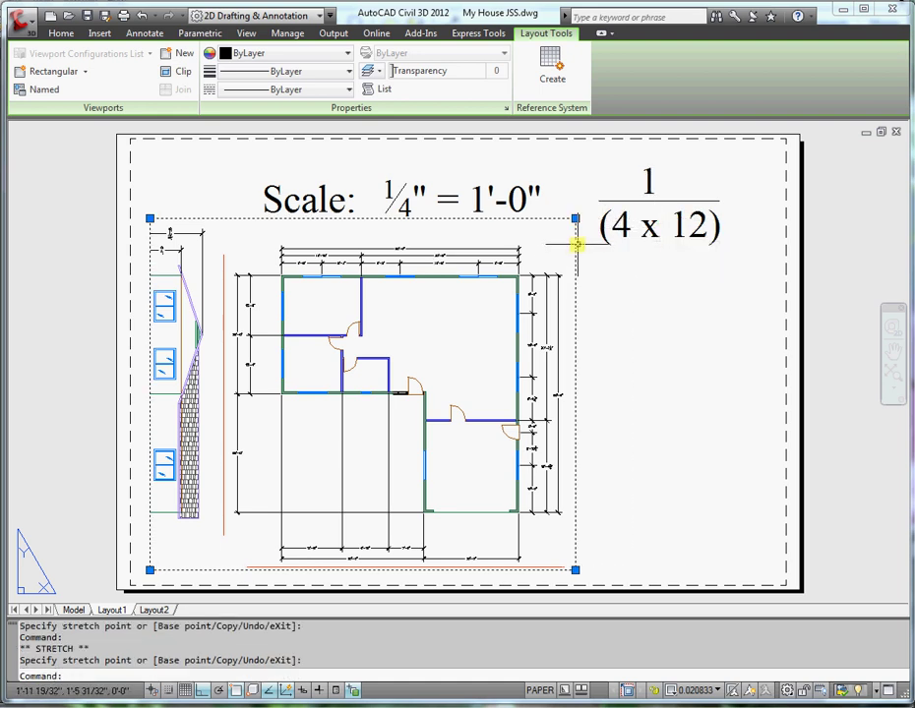
key(F8)
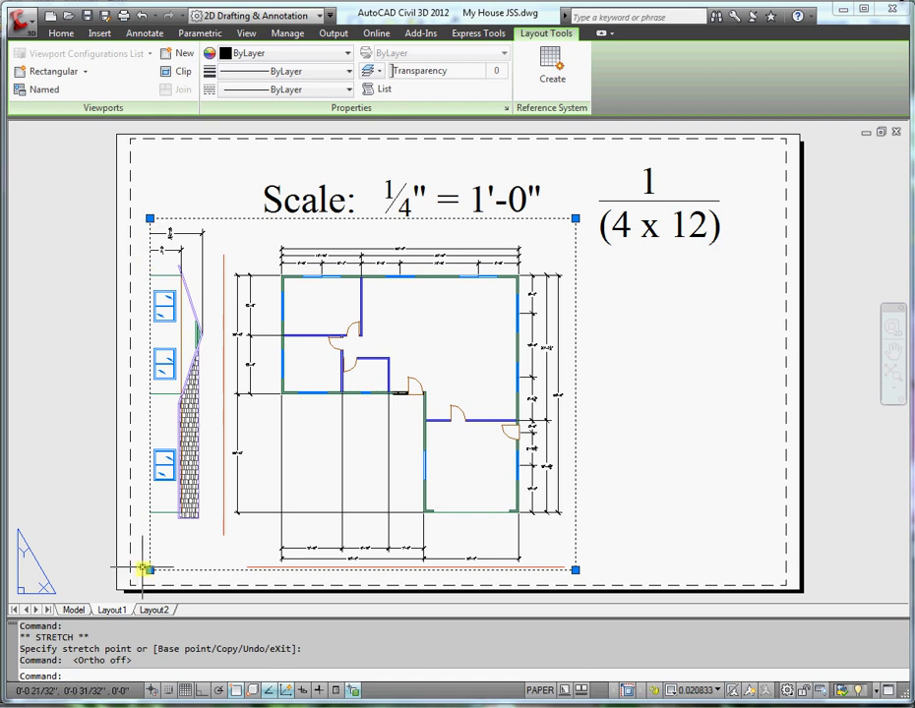
click(150, 570)
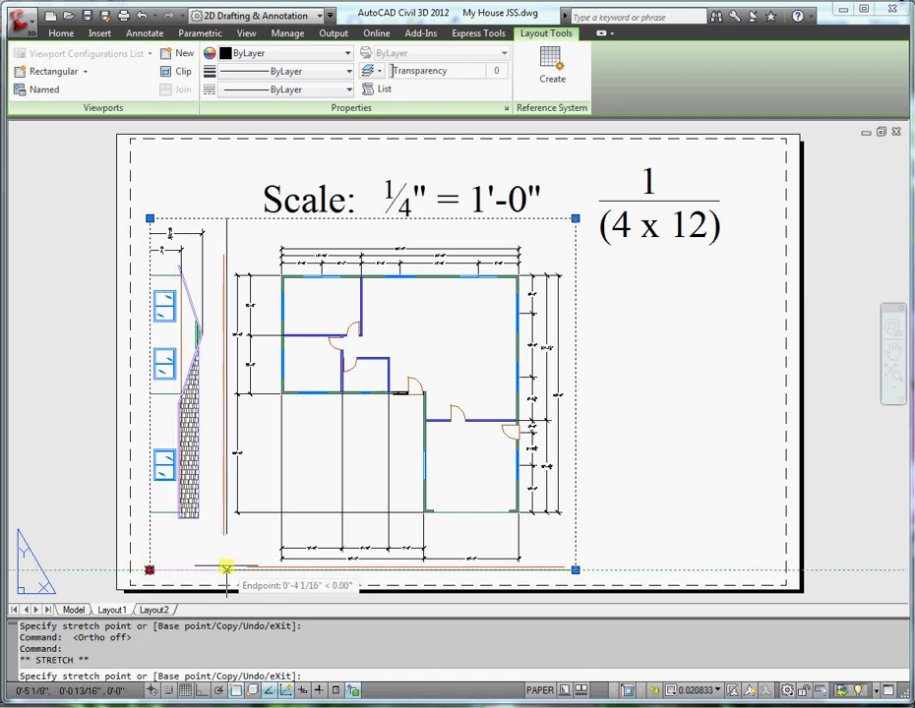
click(227, 570)
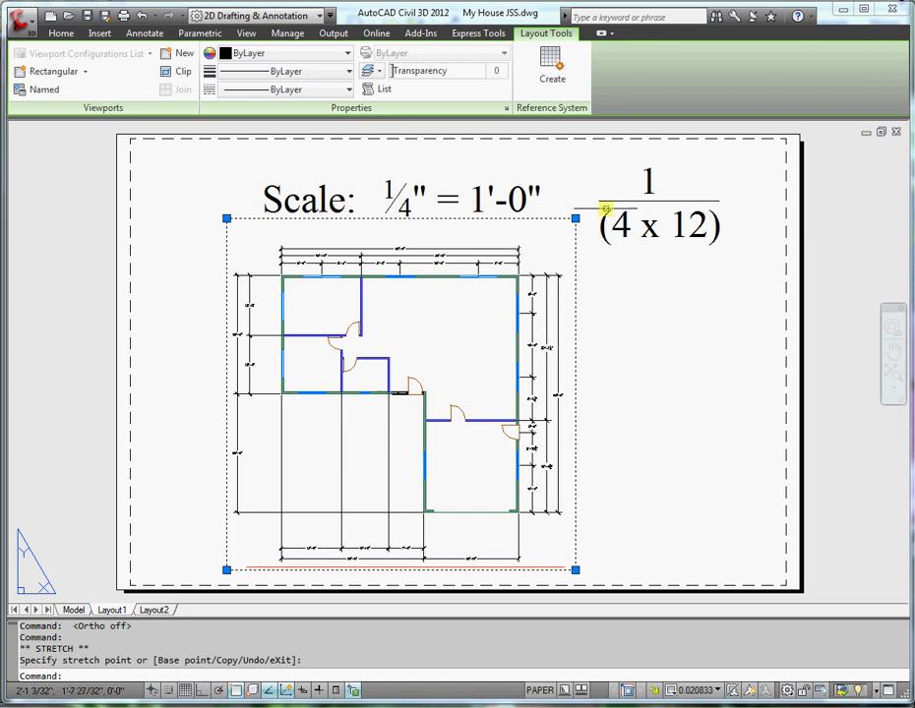
key(Escape)
key(Escape)
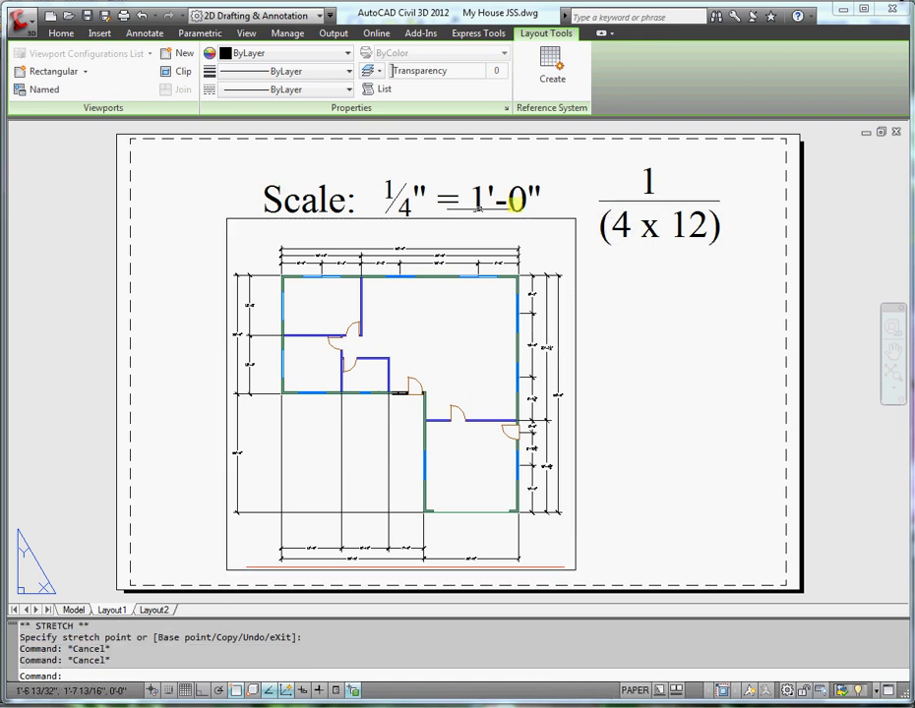
Step: Freeze layer 0 to hide the scale note above the plan
click(61, 33)
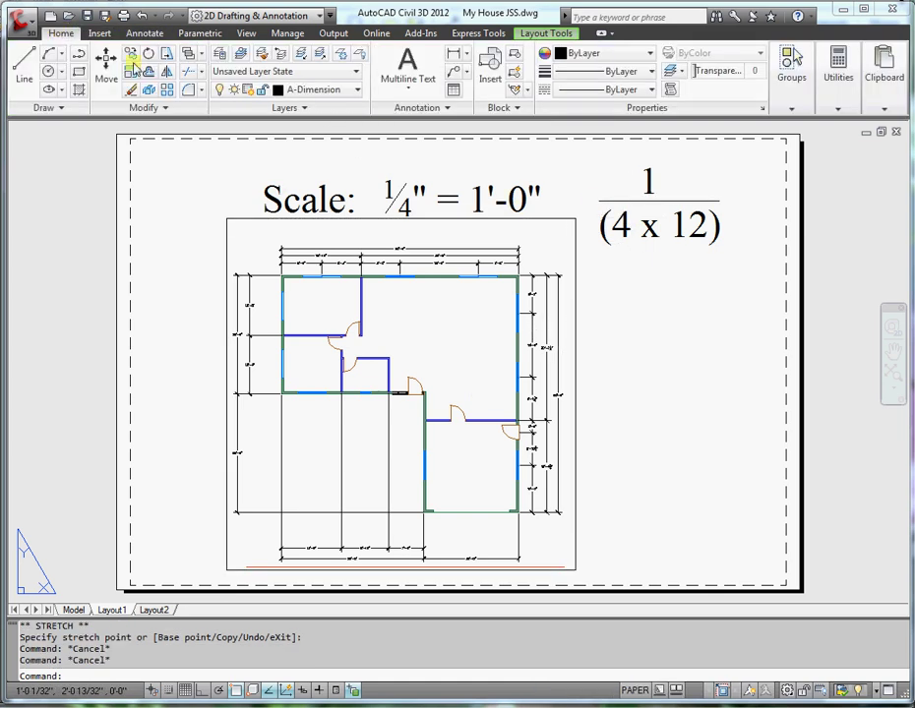
click(357, 89)
scroll(436, 129, up, 2)
click(235, 125)
click(526, 196)
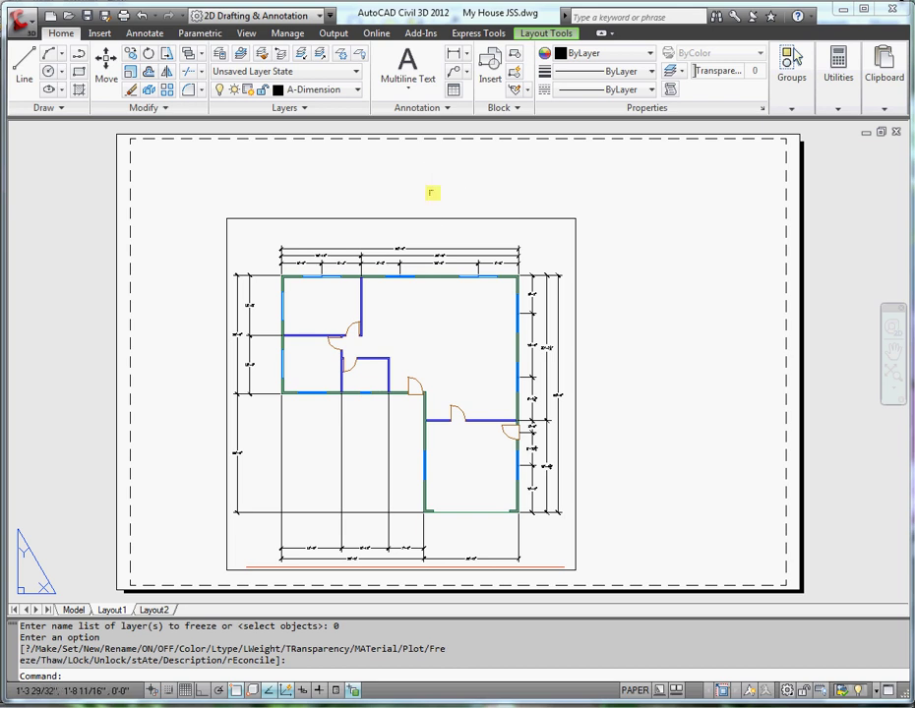
key(Escape)
key(Escape)
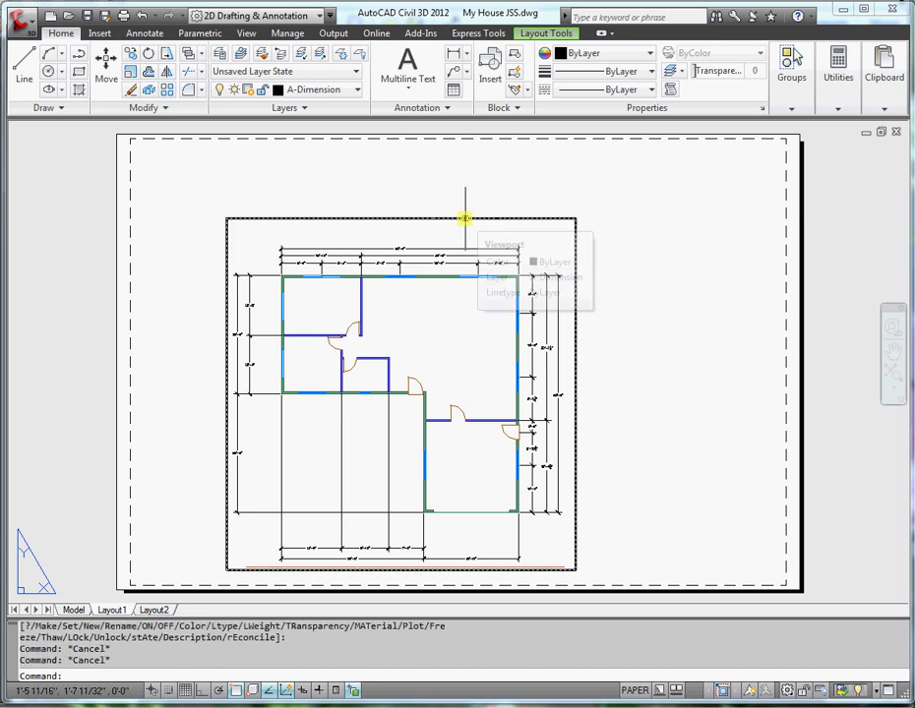
Step: Check the viewport's current layer in the Layers list, leaving it unchanged
click(464, 217)
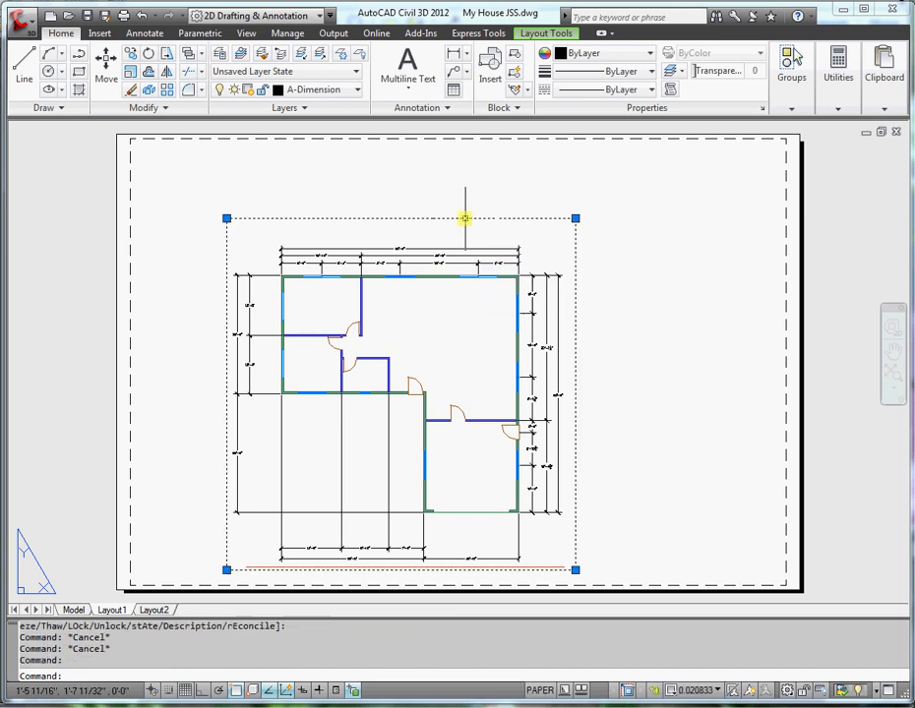
click(360, 89)
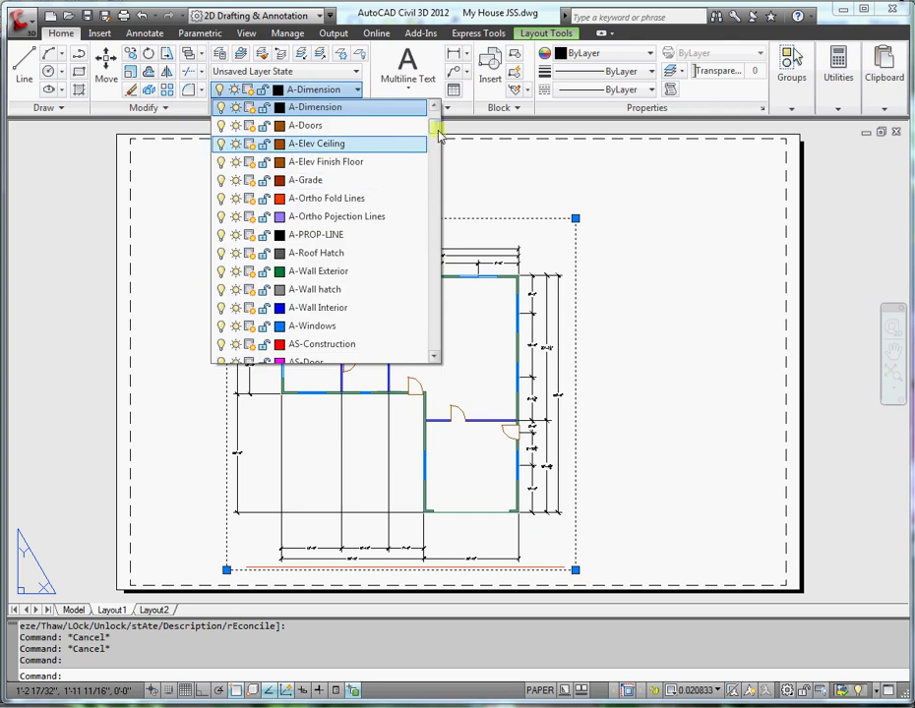
scroll(433, 142, down, 10)
mouse_move(434, 175)
mouse_down()
mouse_move(438, 356)
mouse_move(435, 313)
mouse_up()
click(537, 179)
key(Escape)
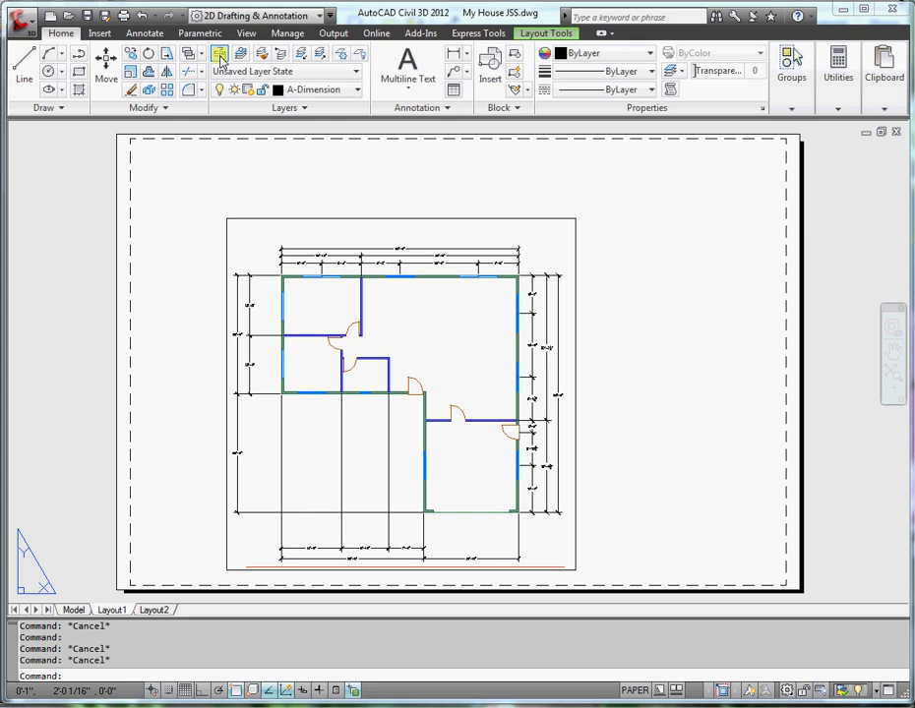
Step: Create a new vport layer with orange index colour 30 in the Layer Properties Manager
click(221, 59)
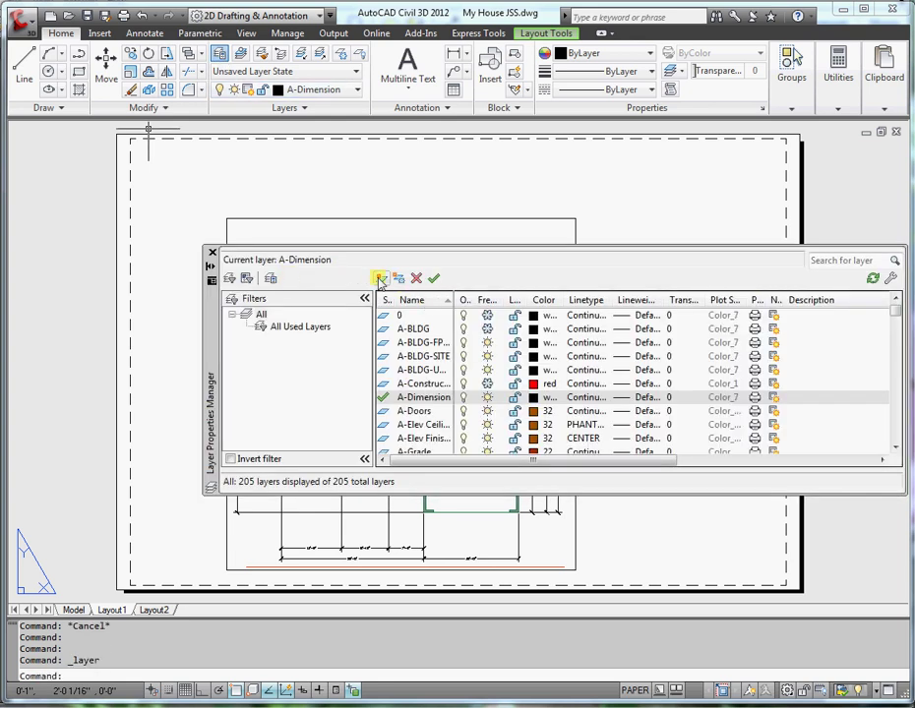
click(380, 279)
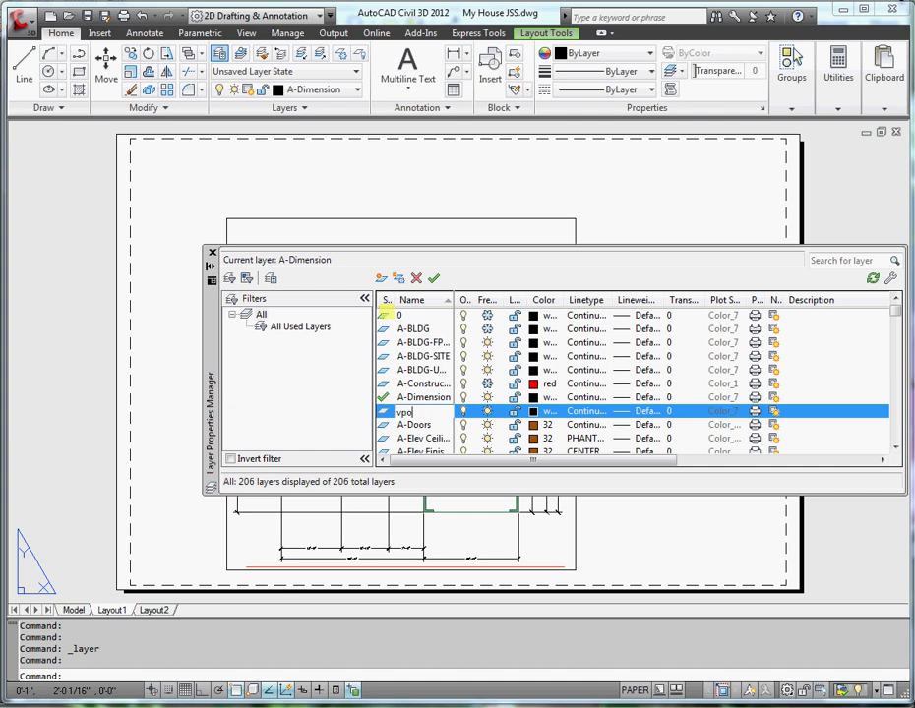
click(533, 412)
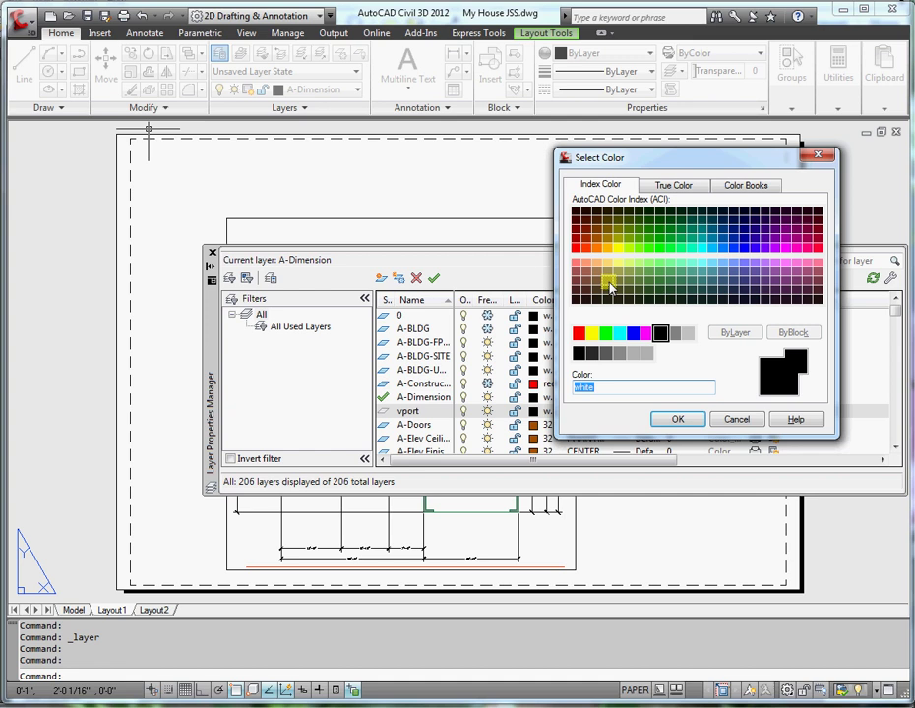
click(597, 248)
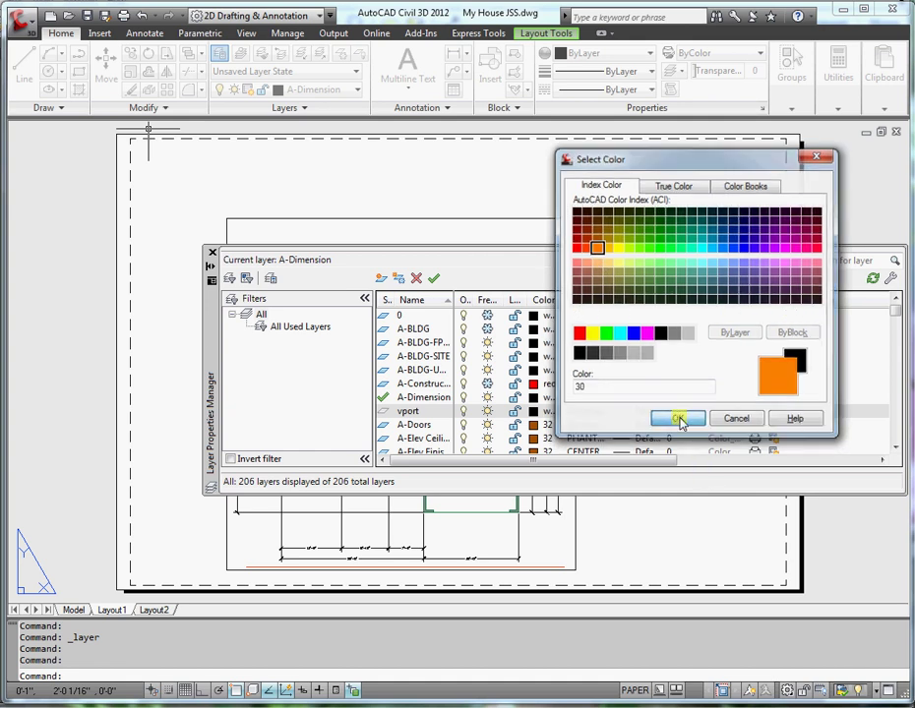
click(678, 420)
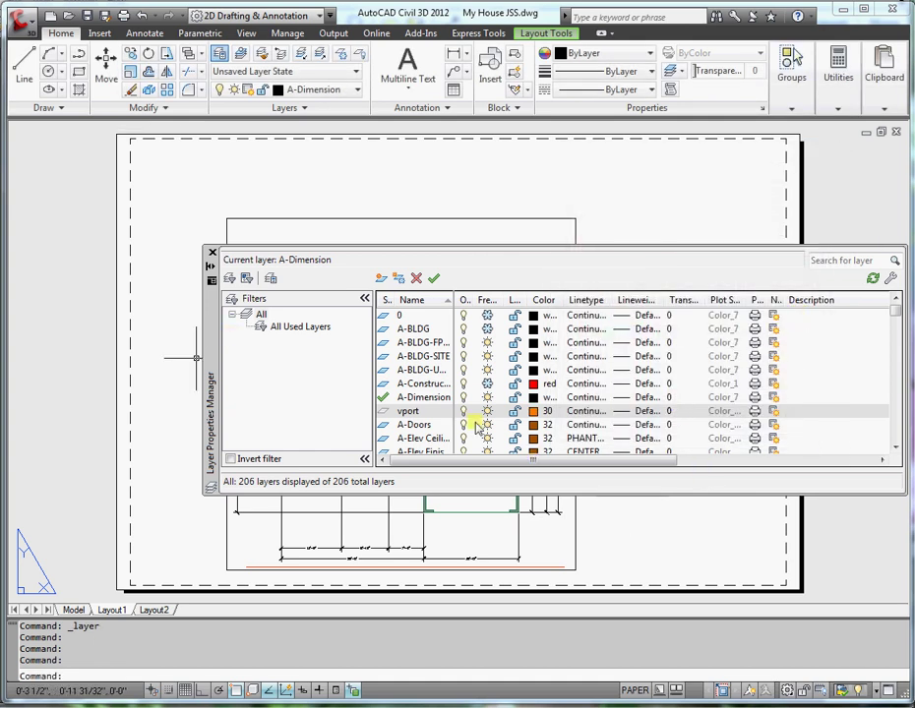
Step: Put the floor-plan viewport on the vport layer
click(212, 254)
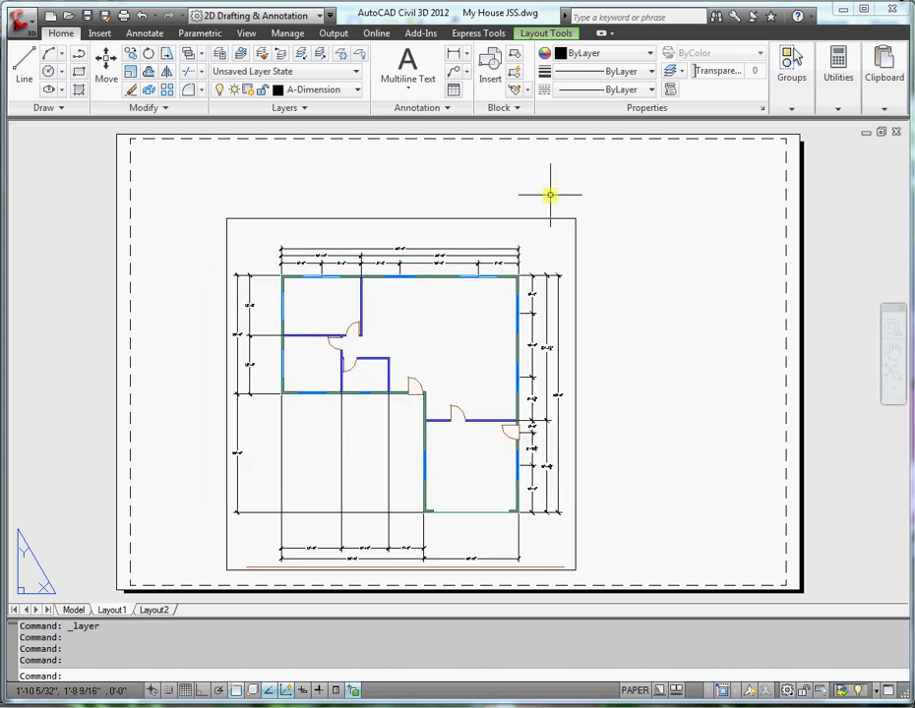
click(495, 217)
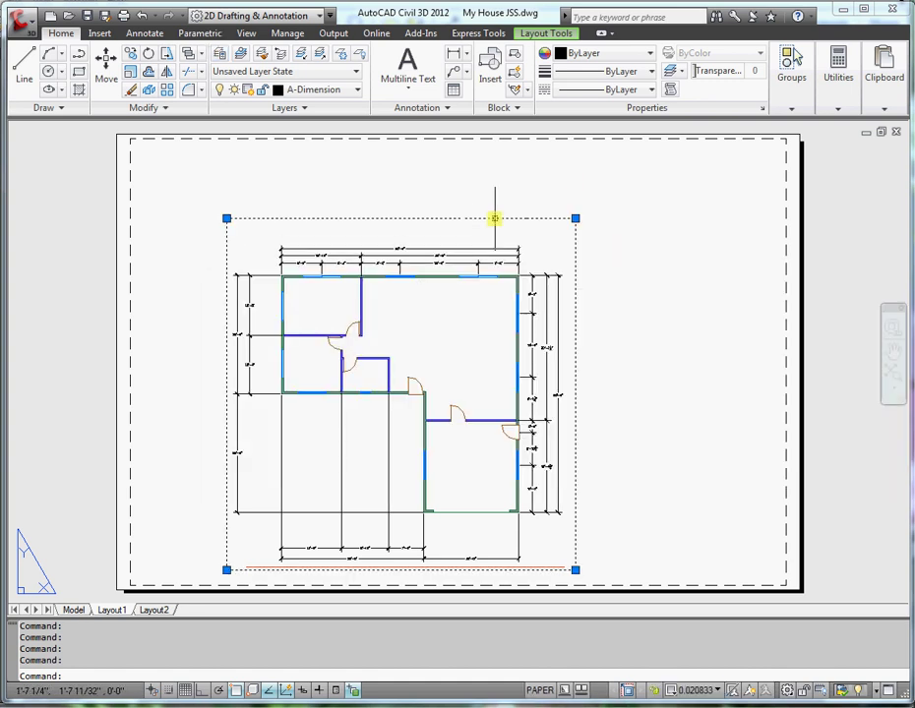
click(360, 90)
scroll(437, 205, down, 10)
drag(434, 307, 434, 366)
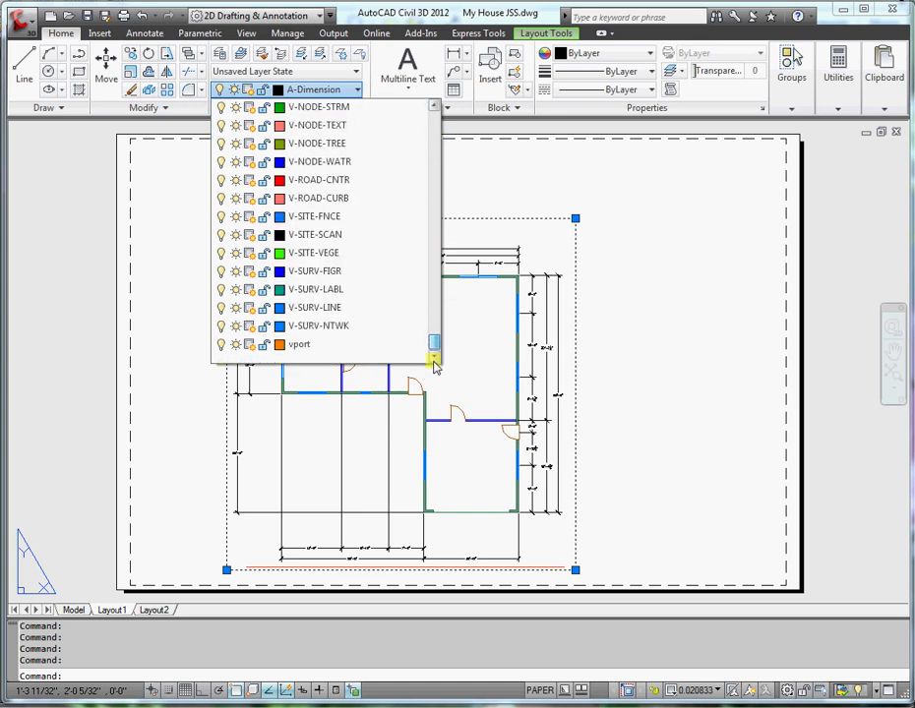
click(311, 344)
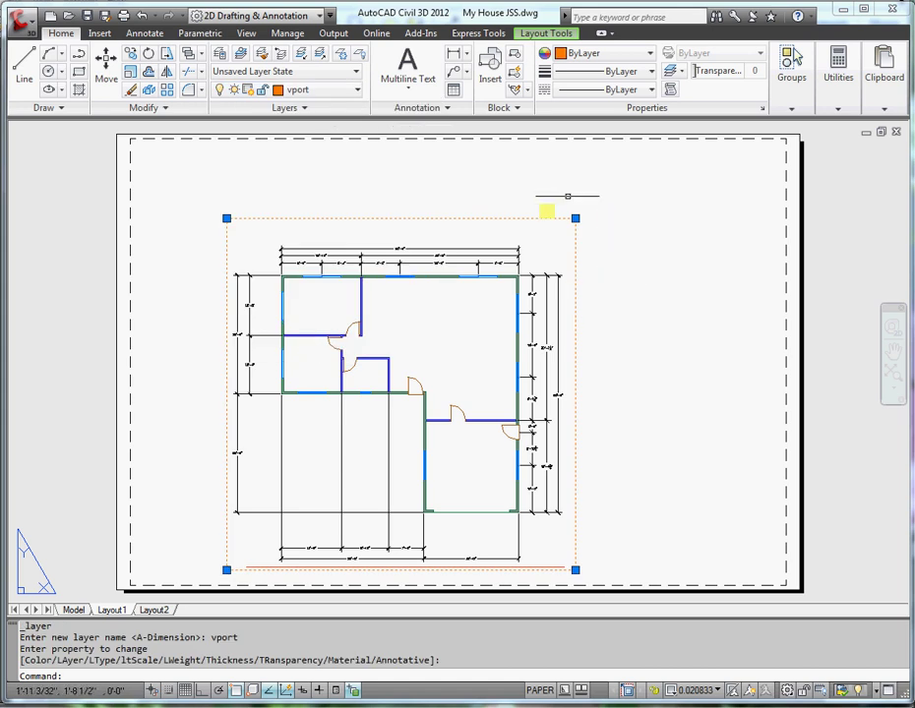
key(Escape)
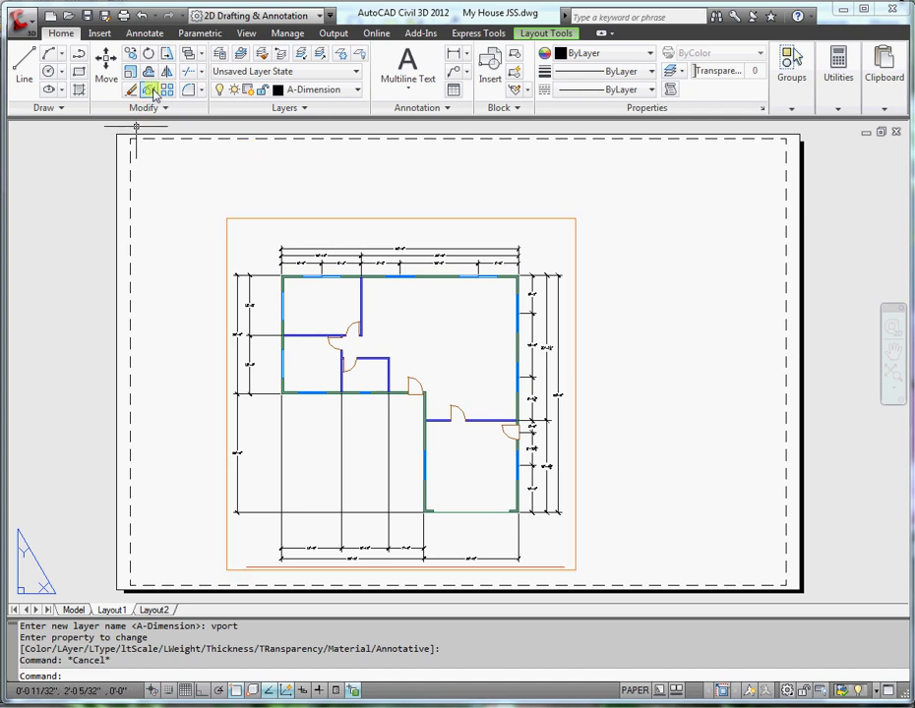
Step: Move the viewport up and to the left on the sheet, leaving its size unchanged
click(107, 59)
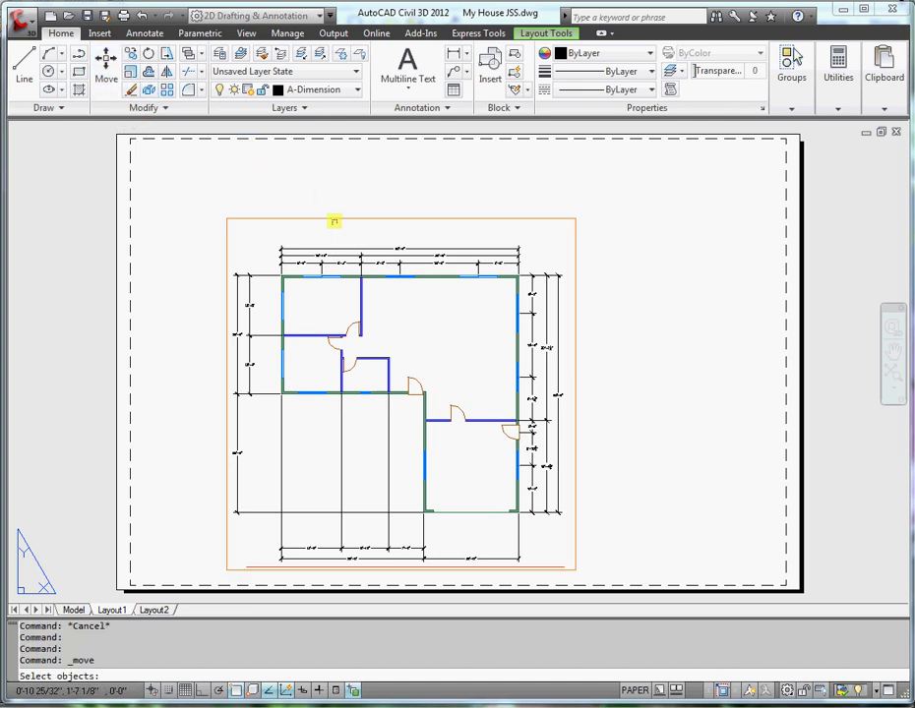
click(333, 220)
key(Return)
click(359, 255)
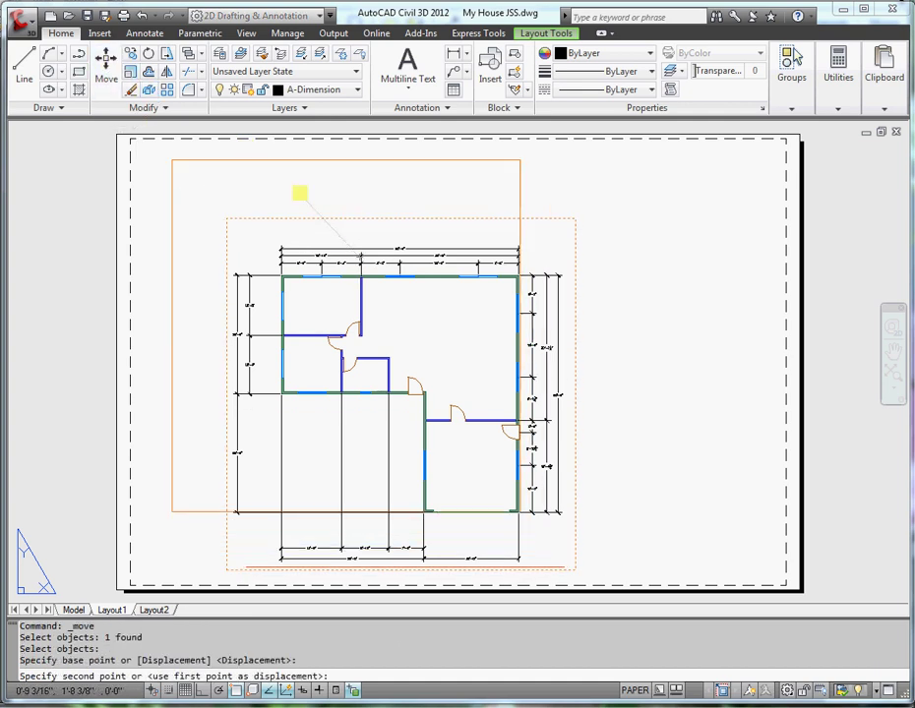
click(287, 185)
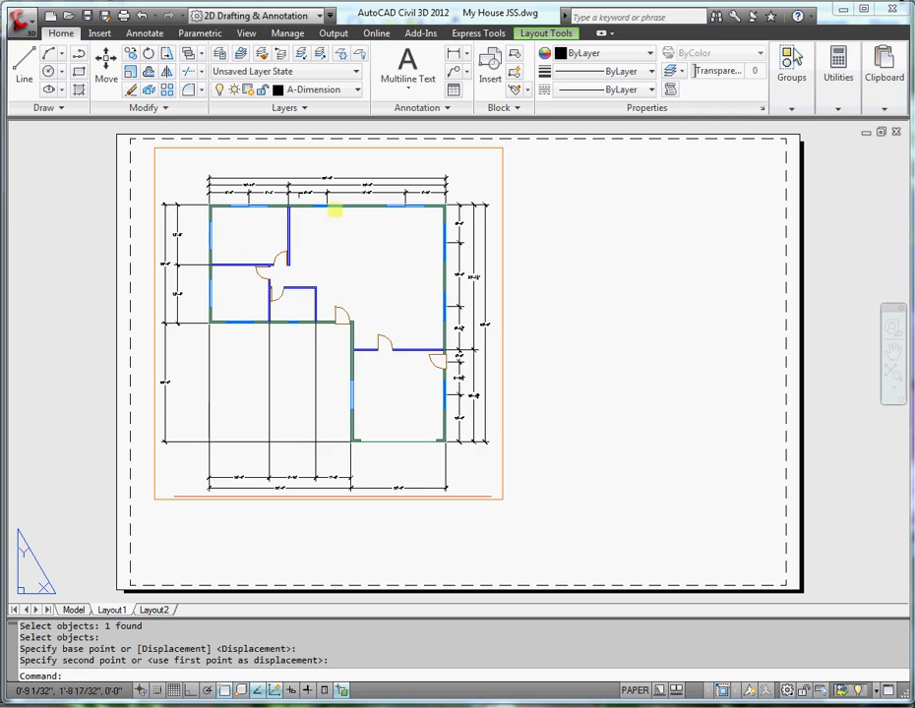
click(492, 147)
click(502, 146)
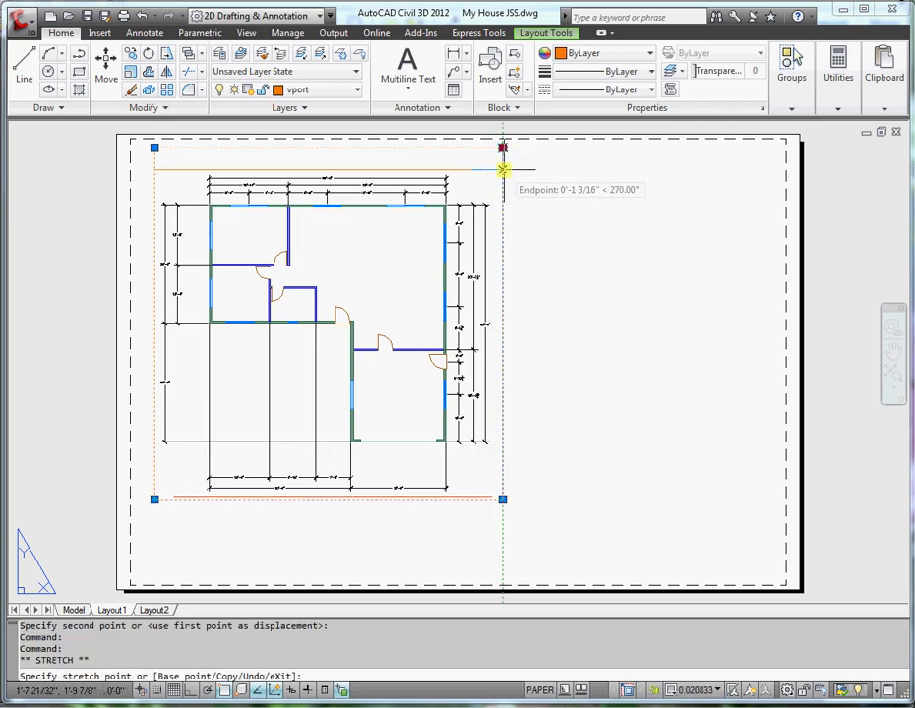
key(Escape)
key(Escape)
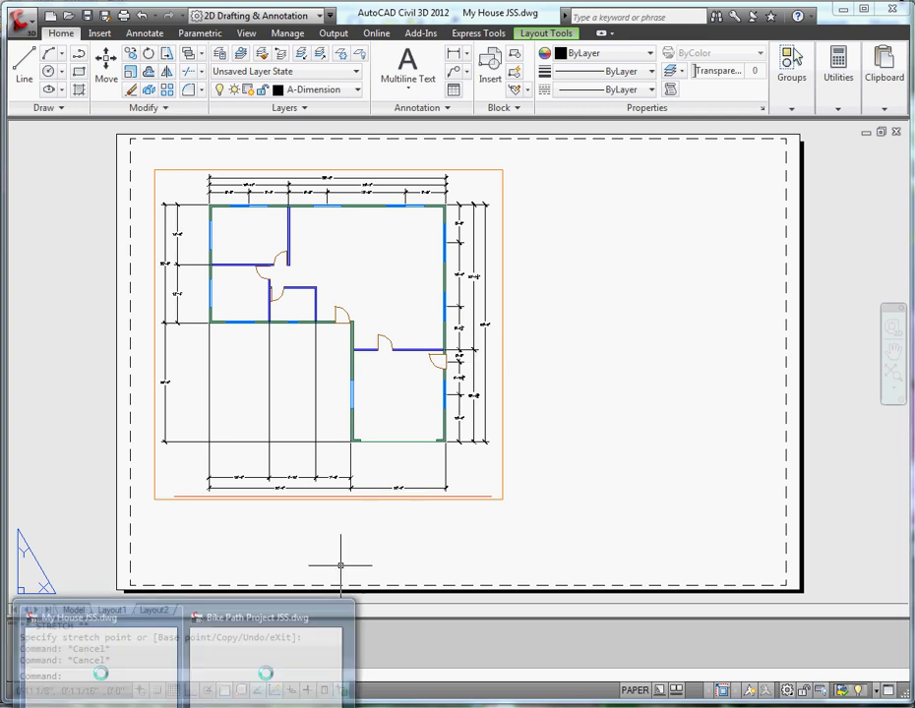
Step: Switch to the Plan Sheet layout of Bike Path Project JSS.dwg
click(264, 659)
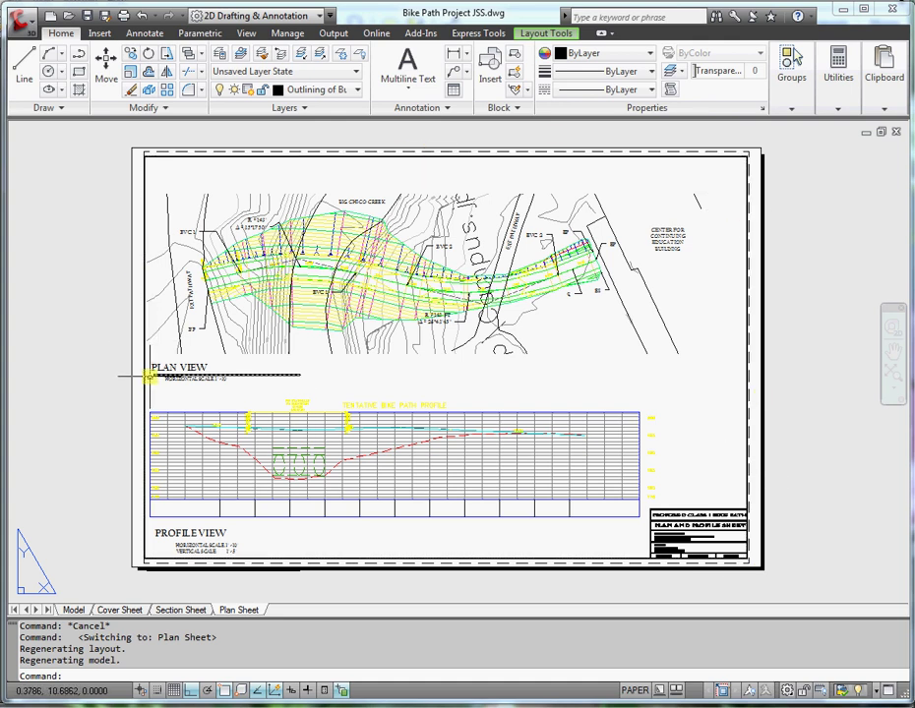
mouse_move(149, 376)
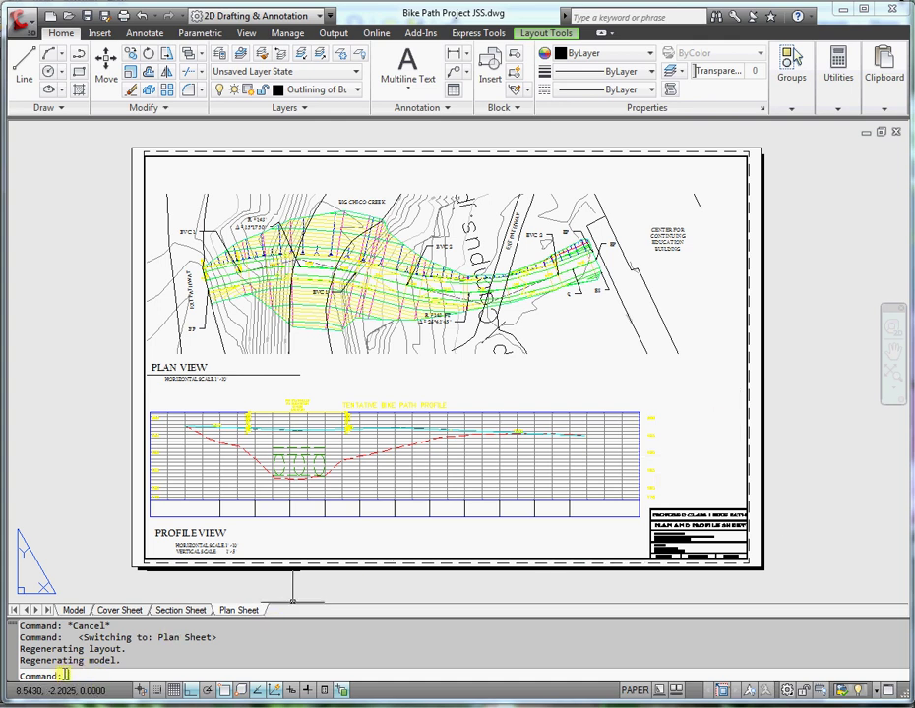
mouse_move(421, 466)
Step: Run WBLOCK and window-select the title block and PLAN VIEW label, 21 objects
text(w)
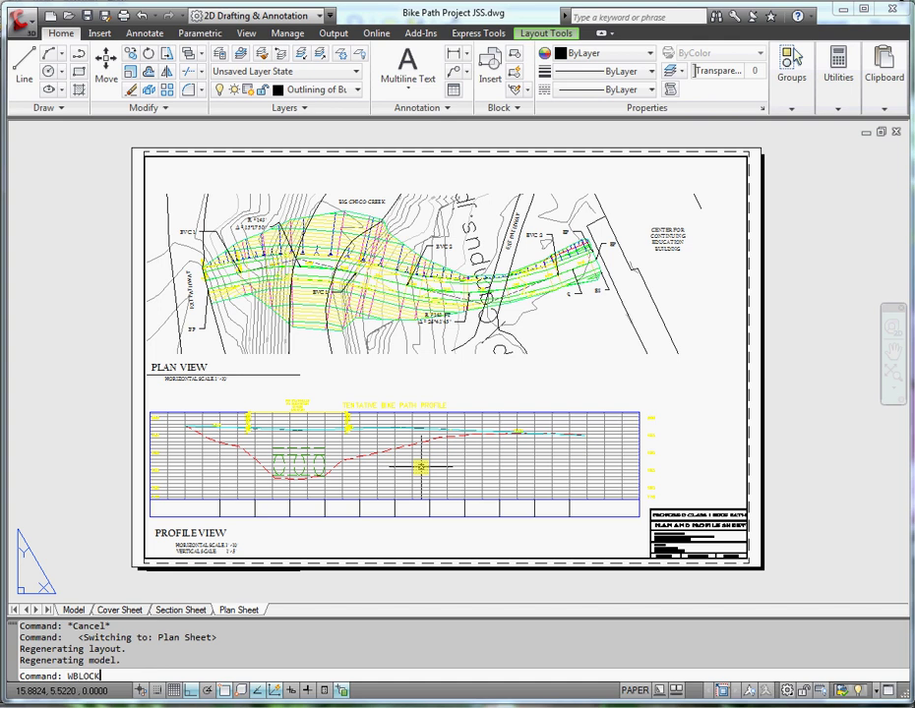
key(Return)
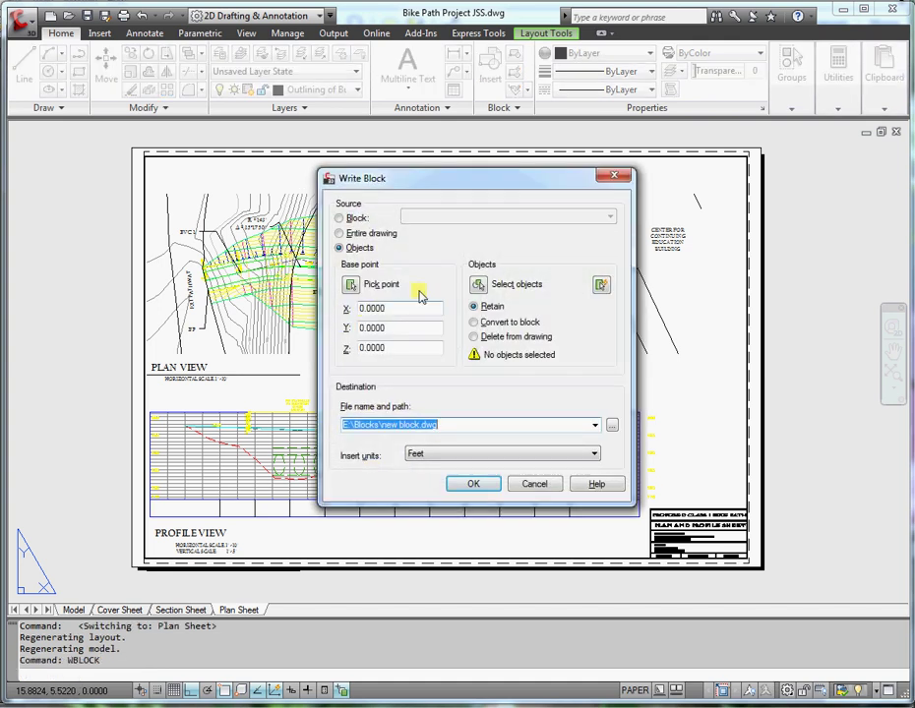
click(480, 285)
click(770, 487)
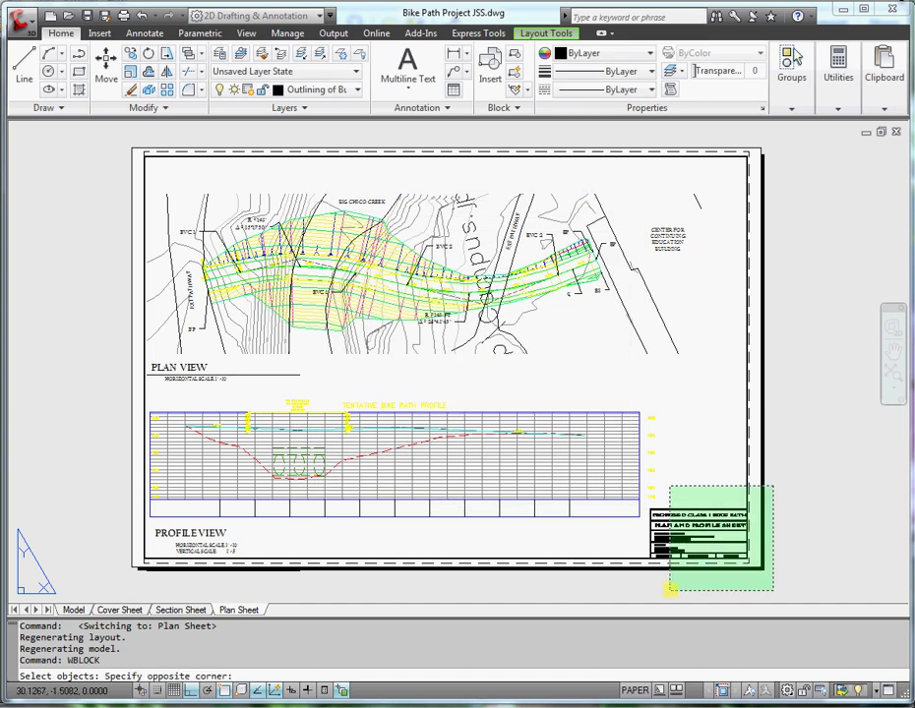
click(661, 591)
click(775, 502)
click(646, 592)
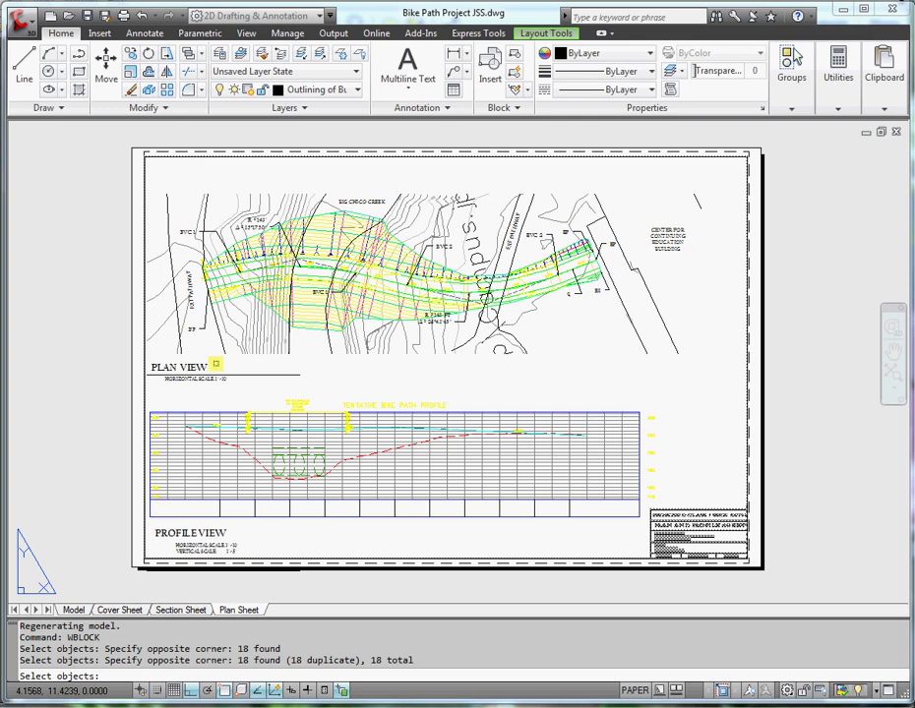
click(216, 364)
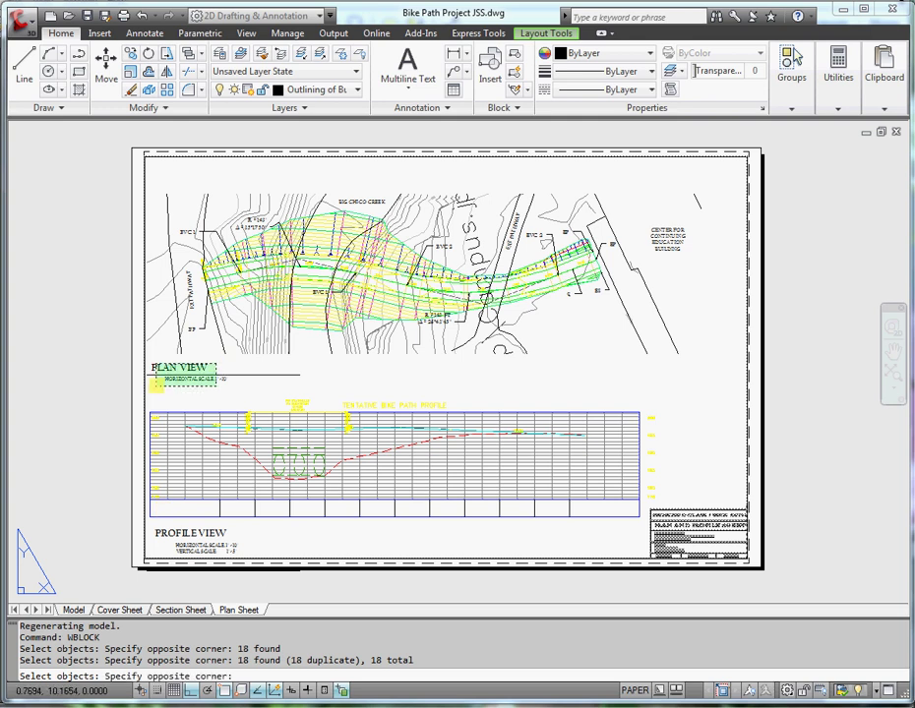
click(156, 385)
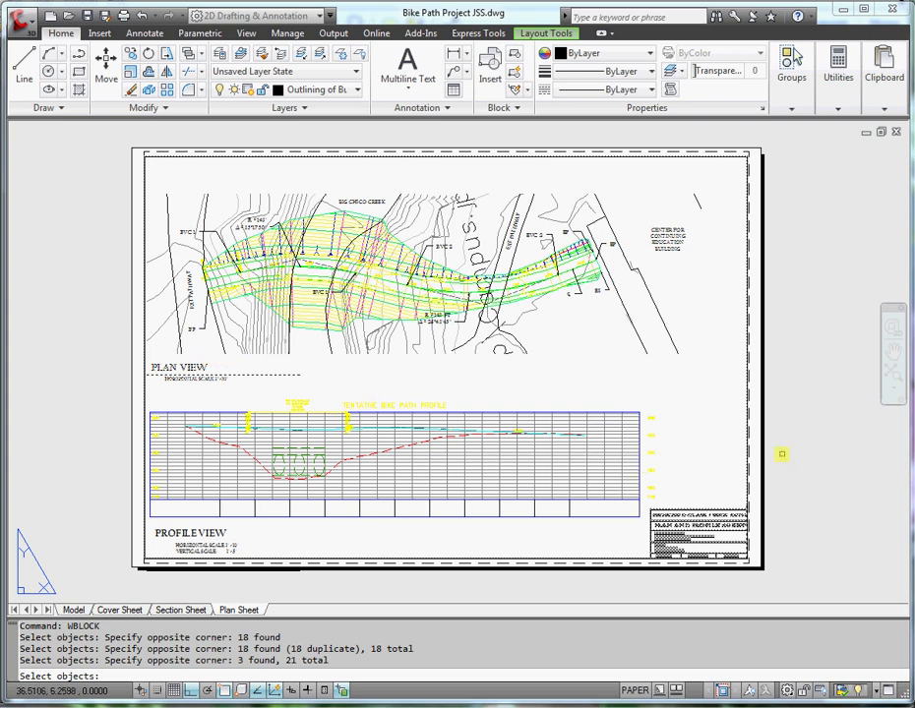
key(Return)
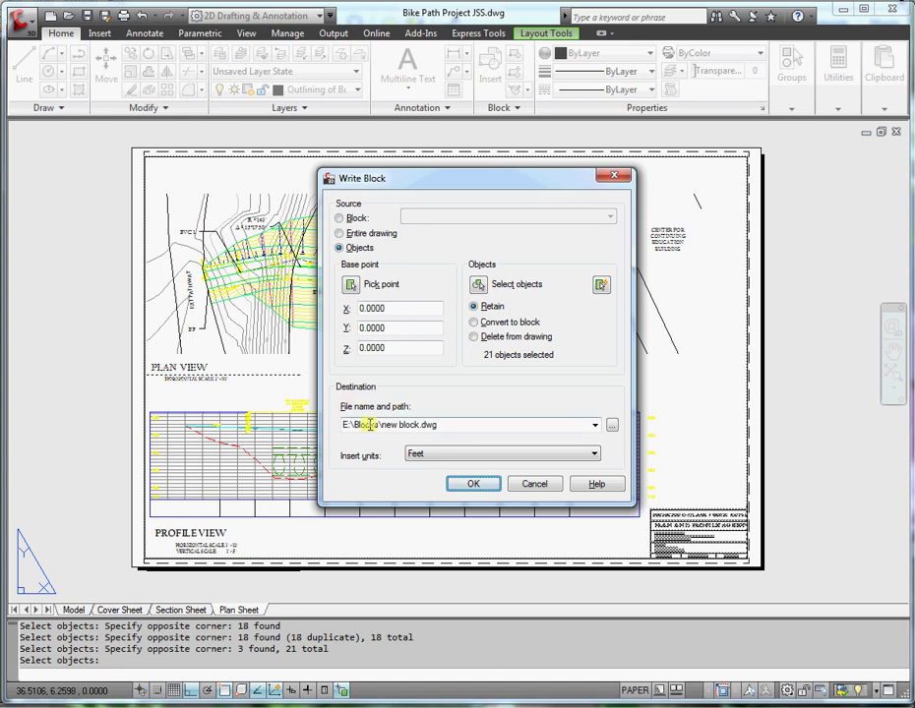
Step: Write the selection to E:\Blocks\Arch Block.dwg, retaining originals and including Map data
click(611, 425)
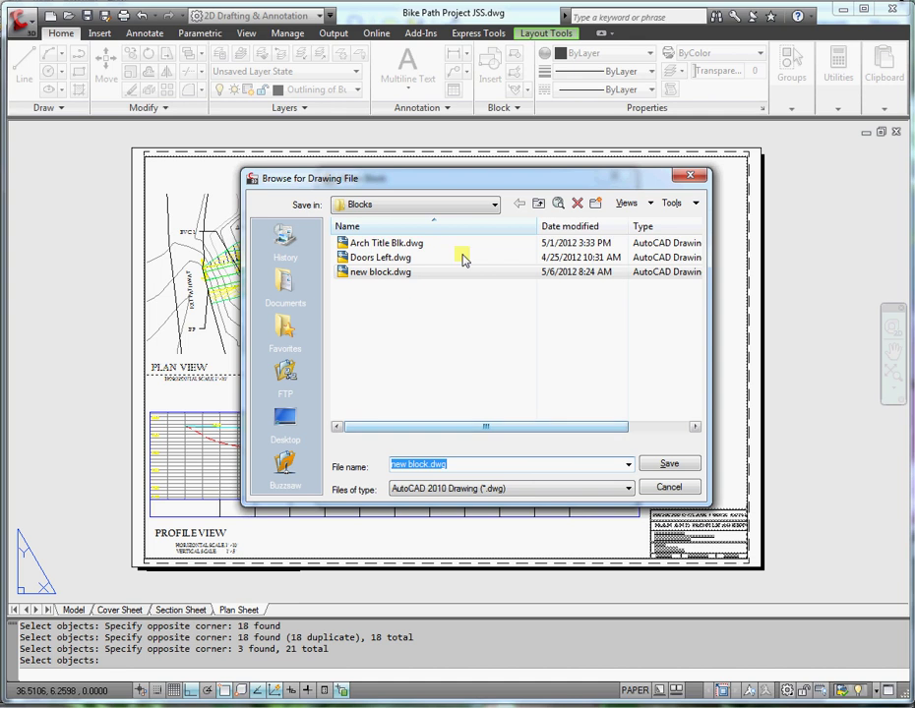
click(496, 204)
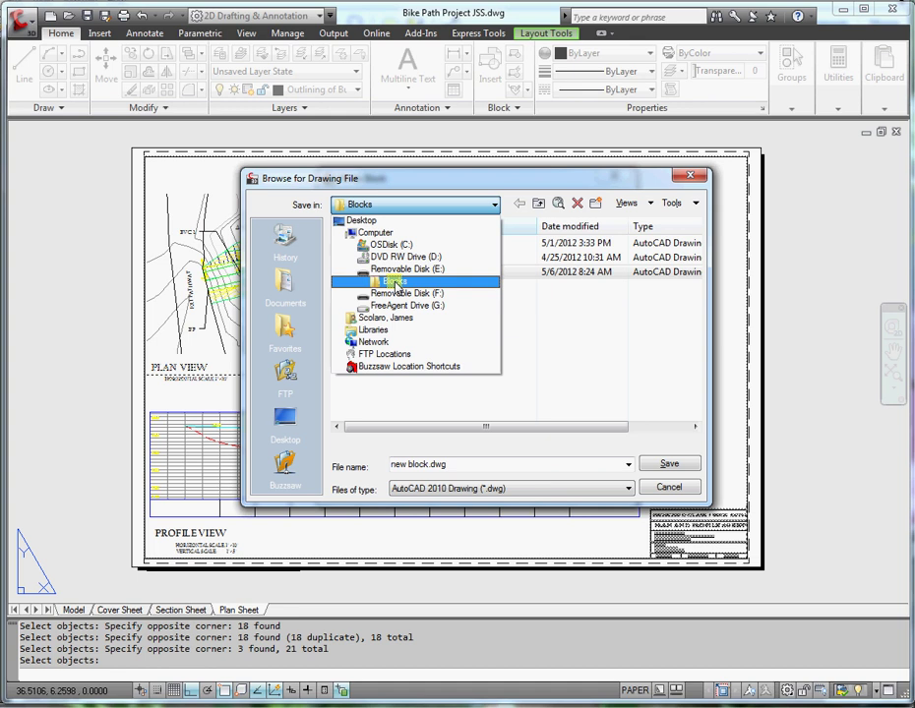
click(384, 282)
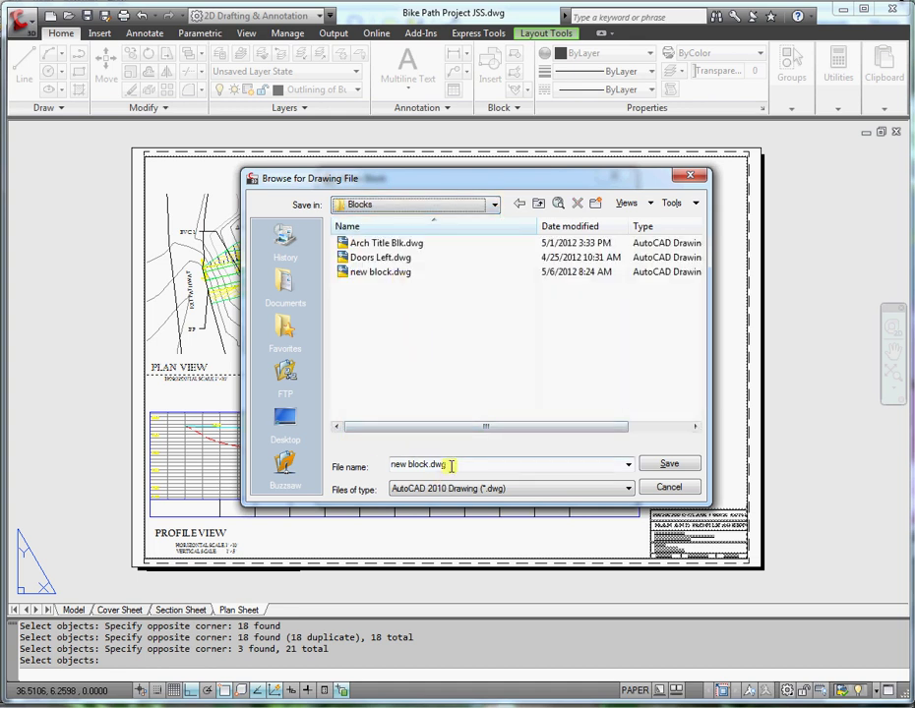
drag(450, 466, 372, 470)
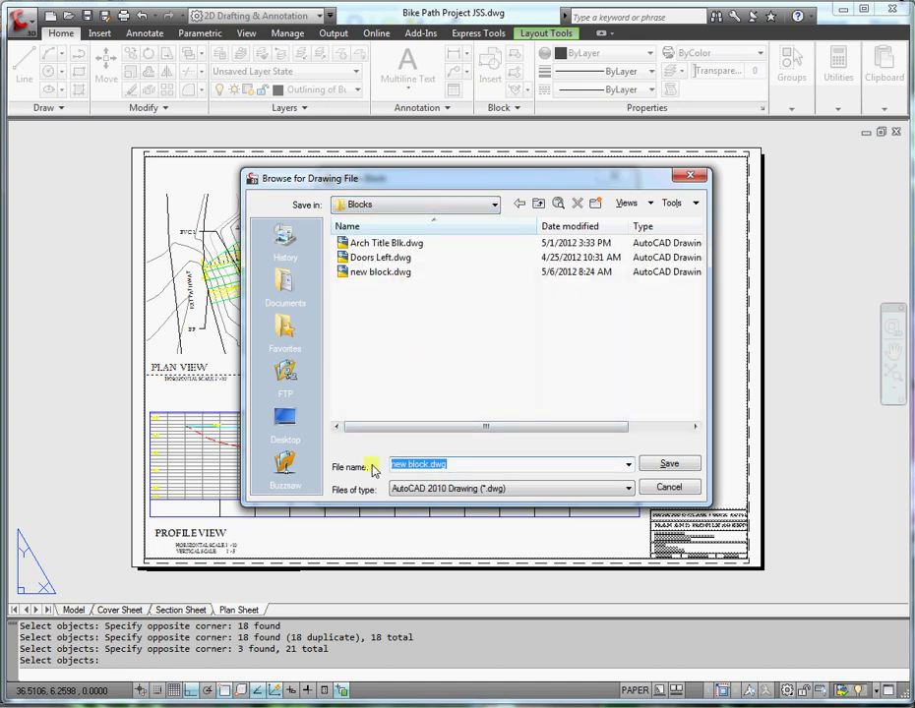
text(Arch)
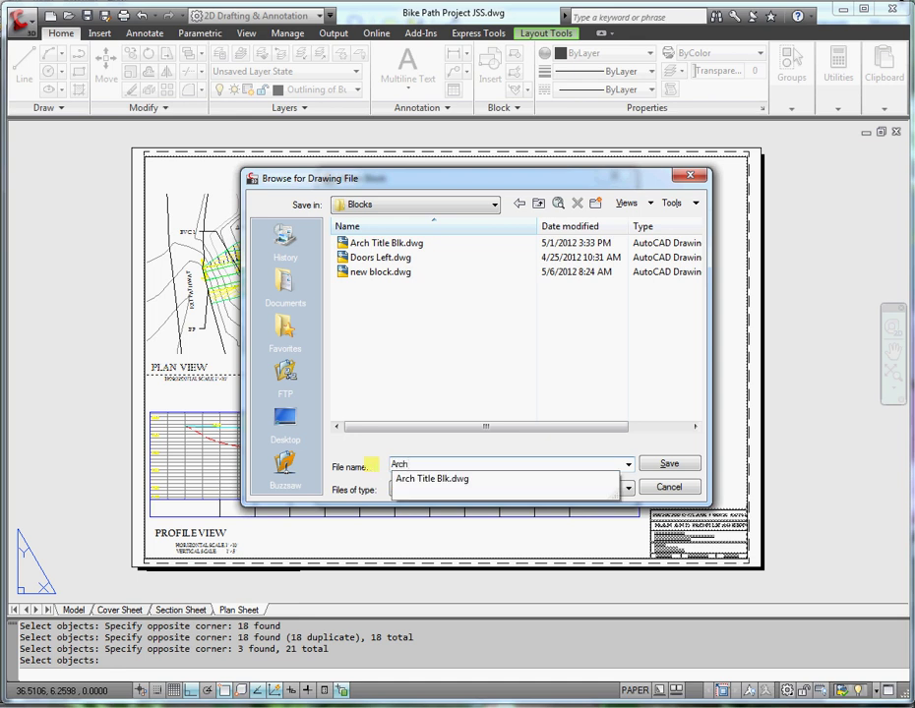
text( Block)
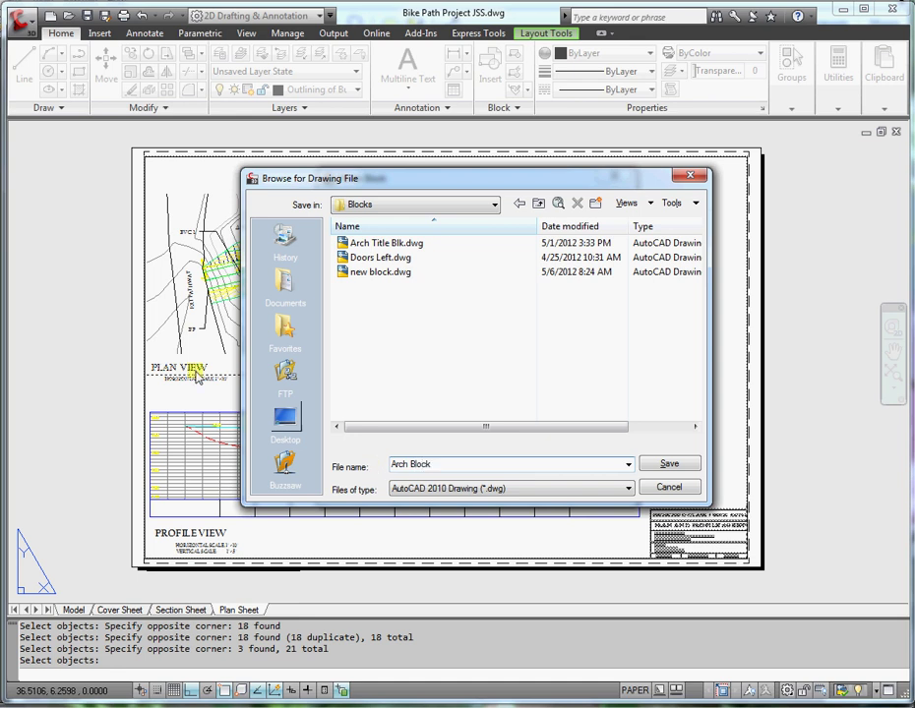
click(668, 465)
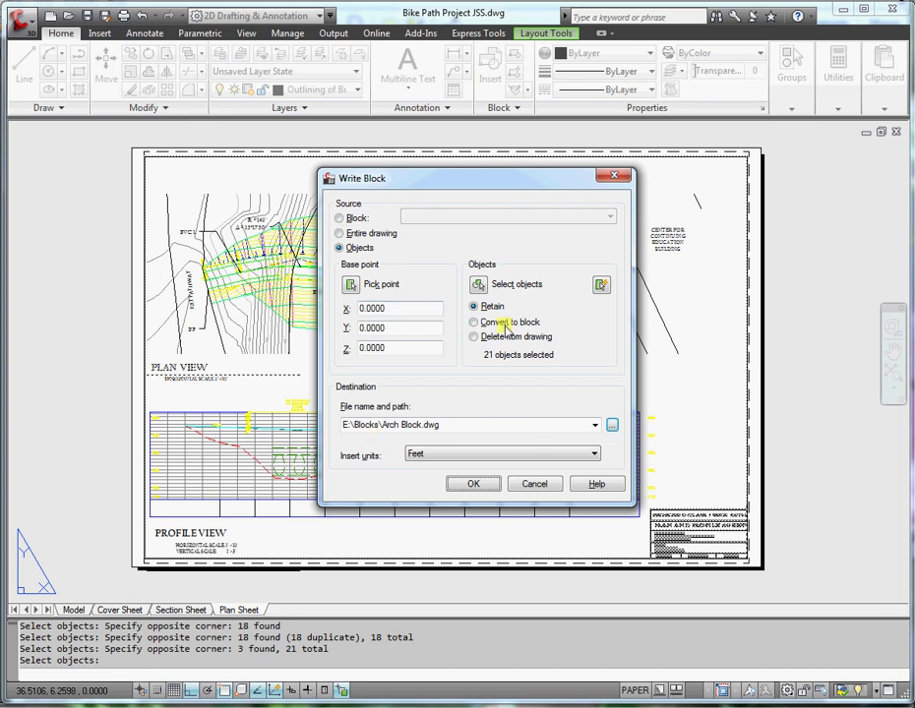
click(474, 307)
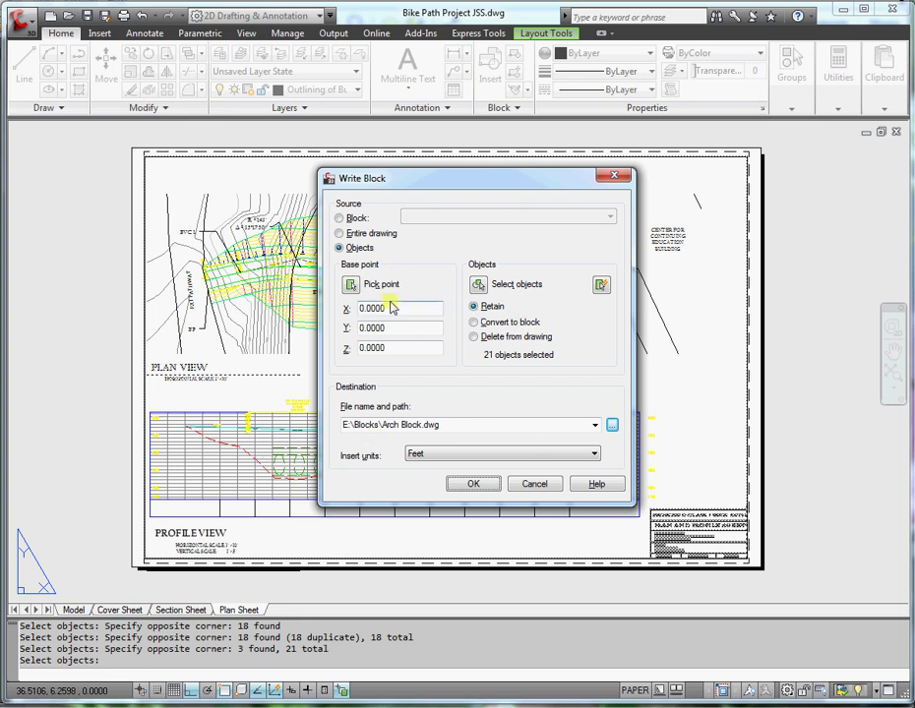
click(474, 485)
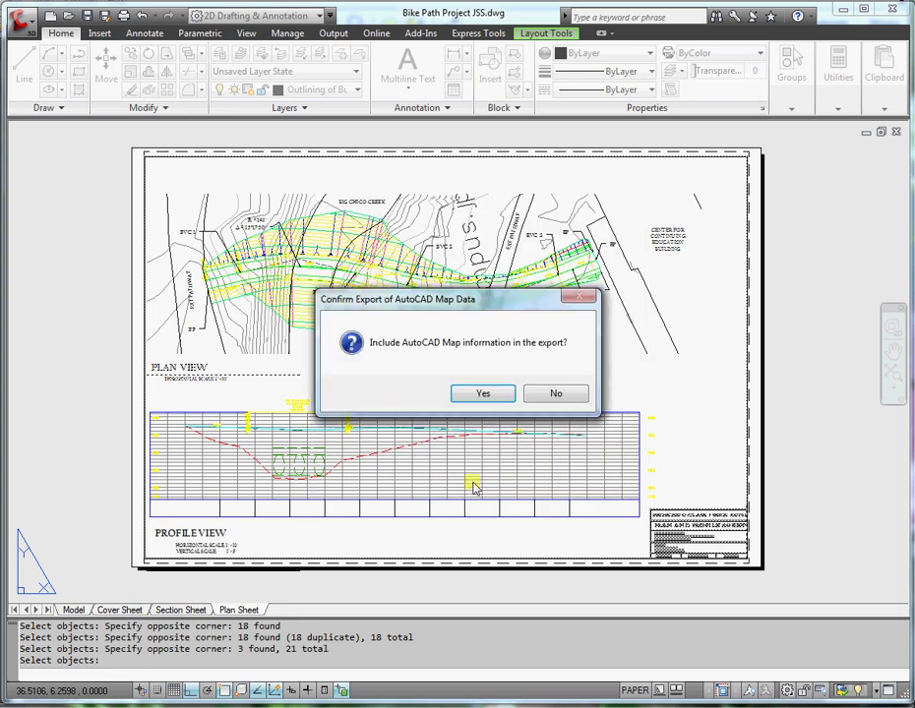
click(482, 394)
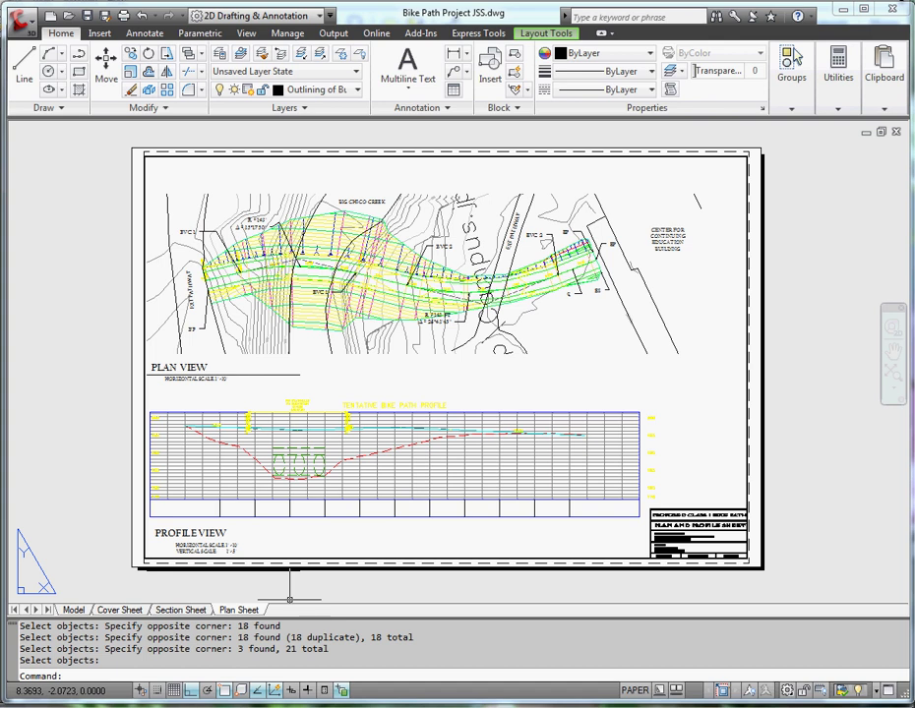
Step: In My House JSS.dwg, load E:\Blocks\Arch Block.dwg into the Insert dialog
mouse_move(181, 707)
click(129, 689)
click(100, 33)
click(26, 68)
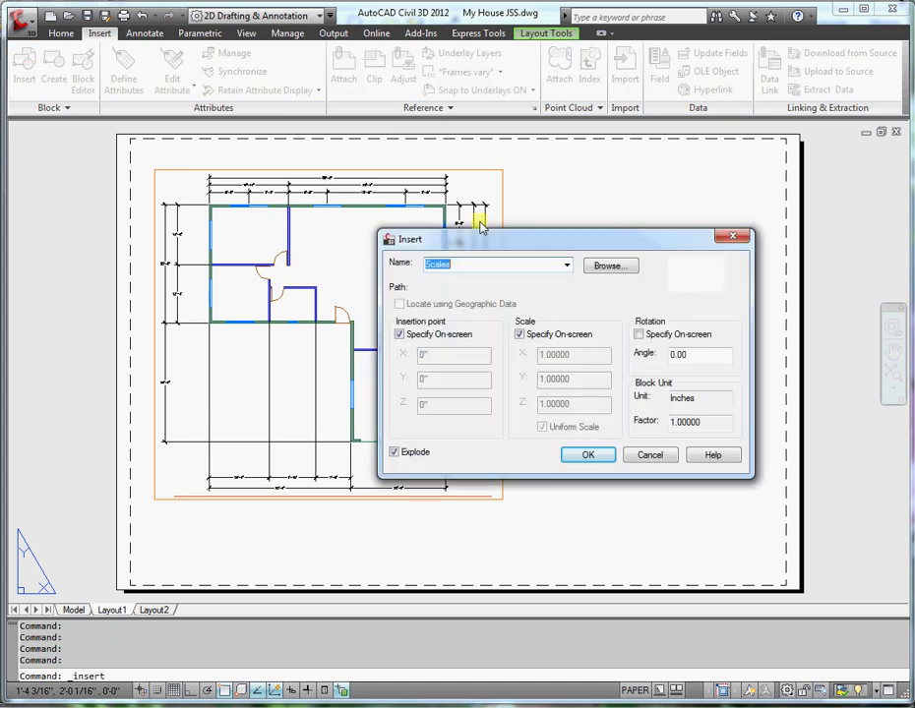
click(610, 267)
click(593, 225)
click(506, 362)
double_click(451, 262)
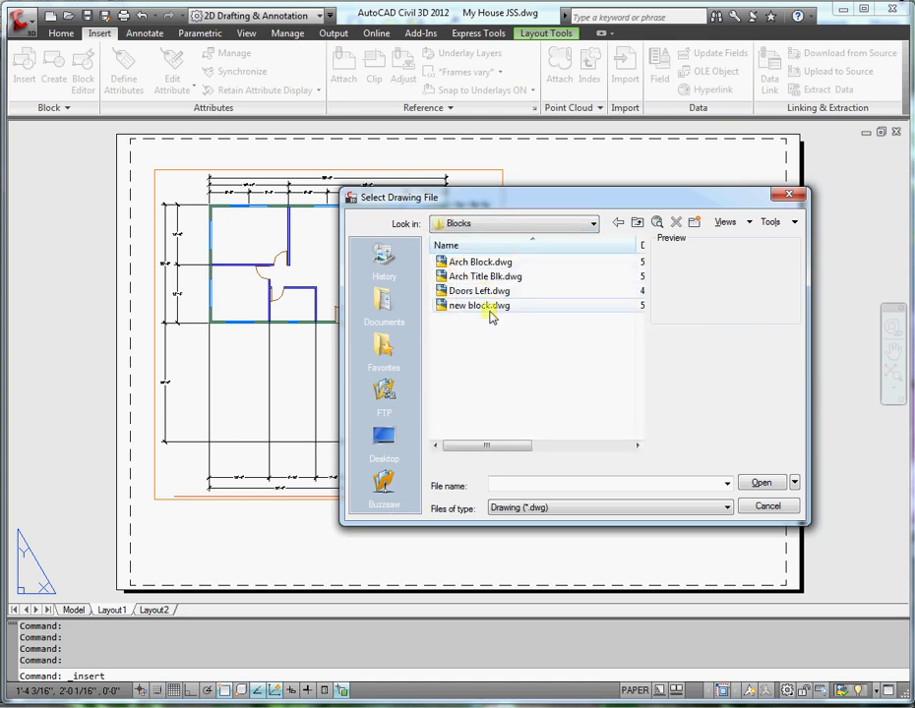
click(488, 262)
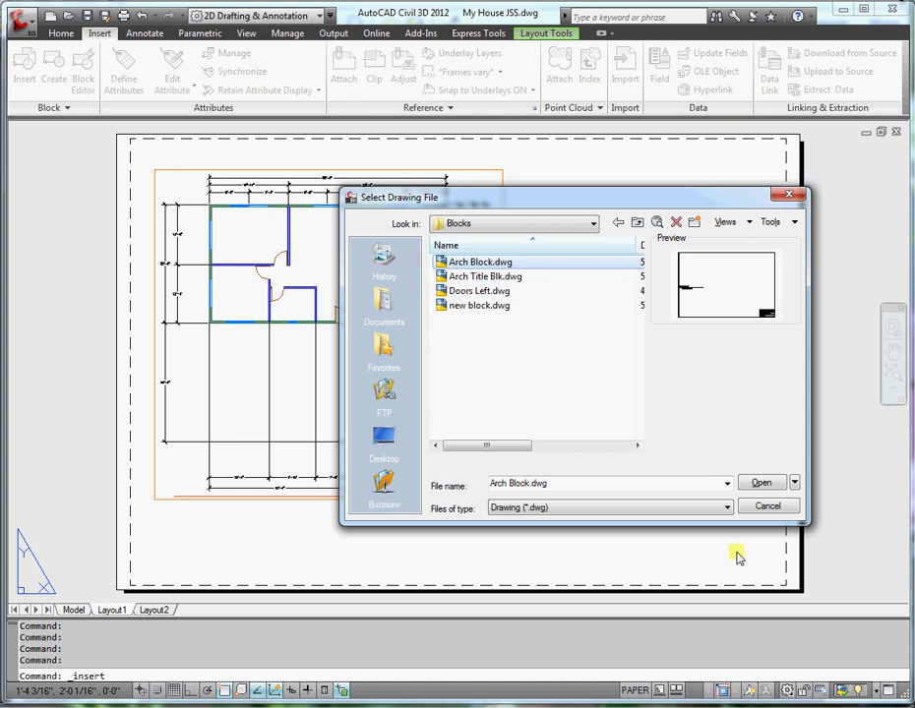
click(762, 483)
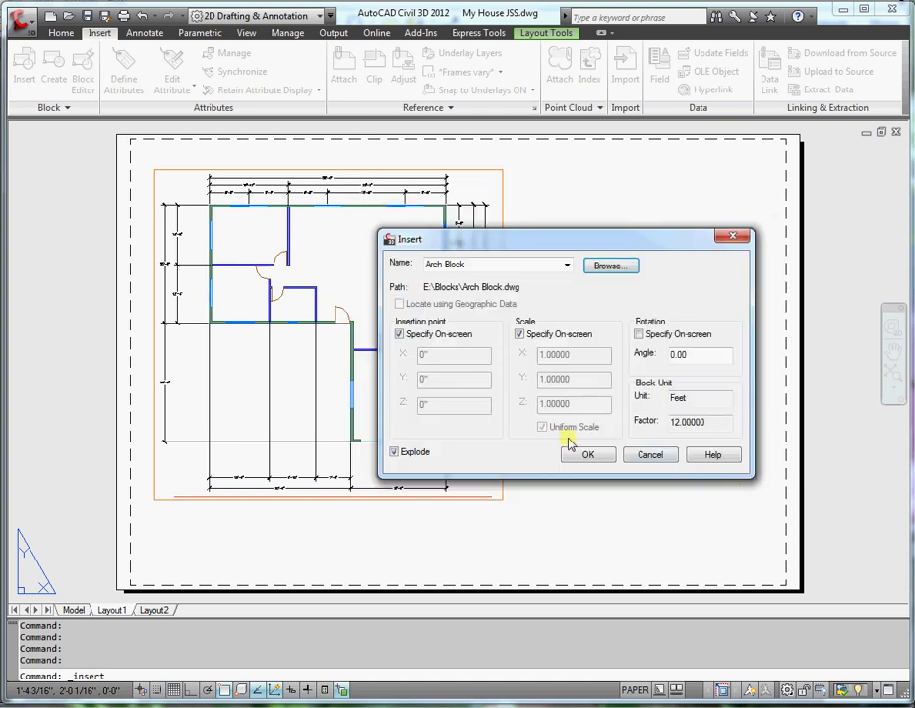
Step: Set Arch Block to insert at 0,0,0 with a fixed scale of 1
click(400, 335)
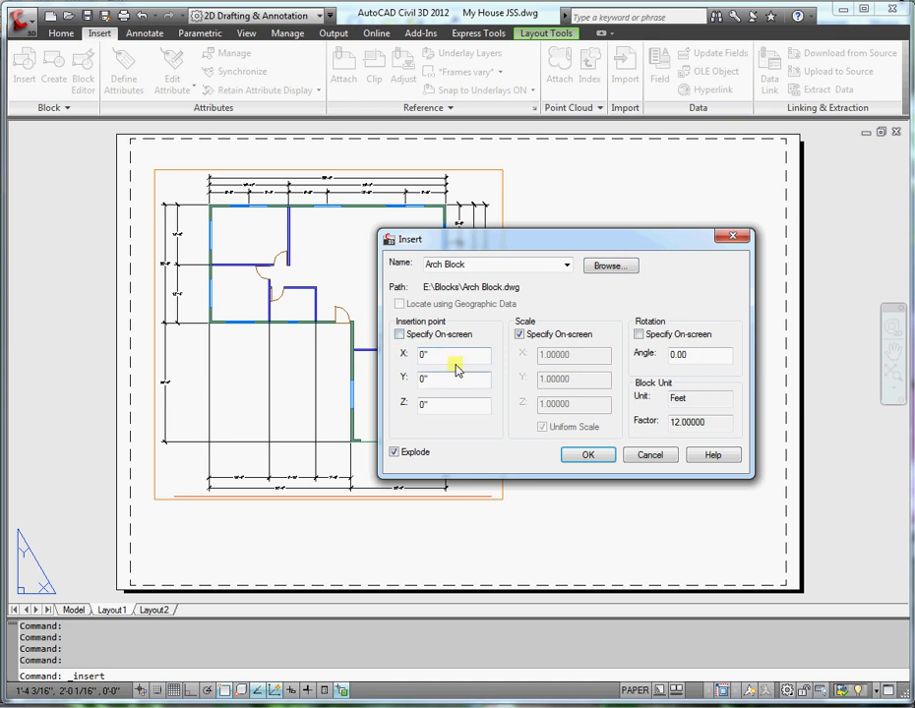
click(518, 334)
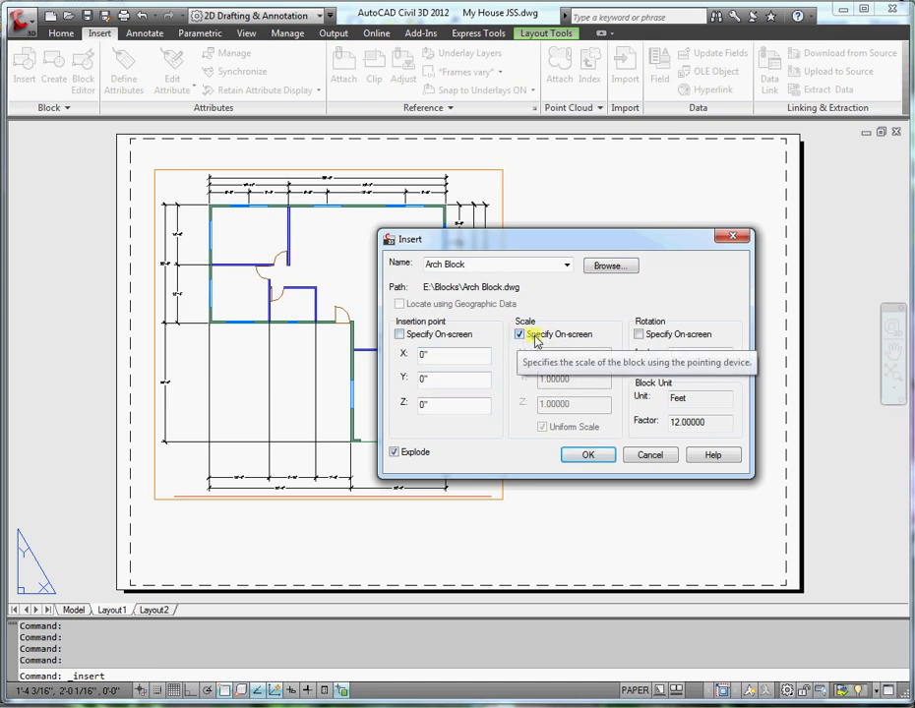
click(519, 335)
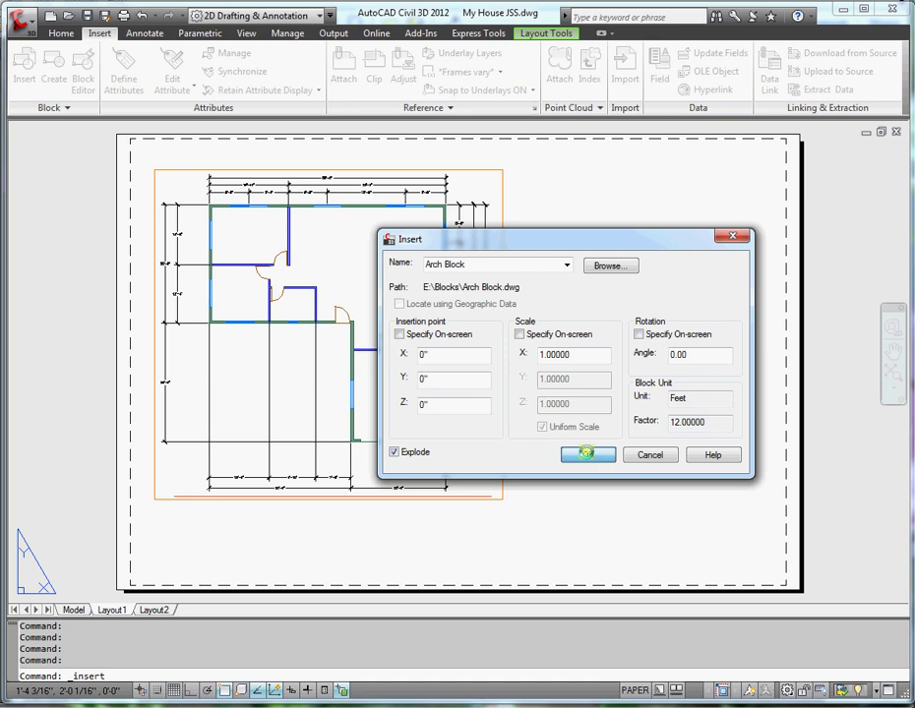
Step: Place the Arch Block title block into the layout and zoom out to show the whole drawing
click(587, 455)
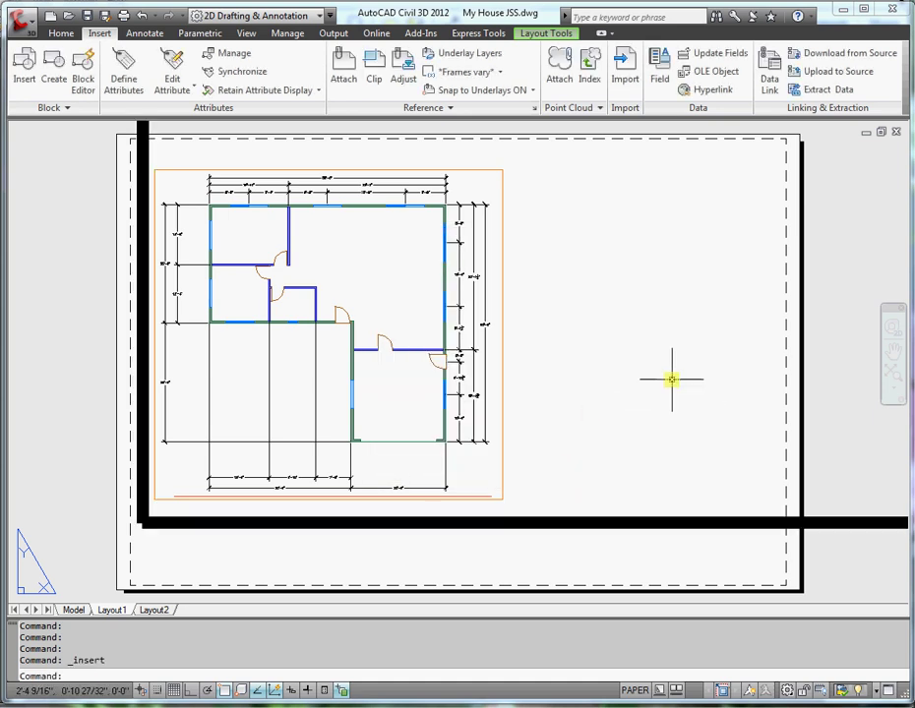
scroll(672, 377, down, 4)
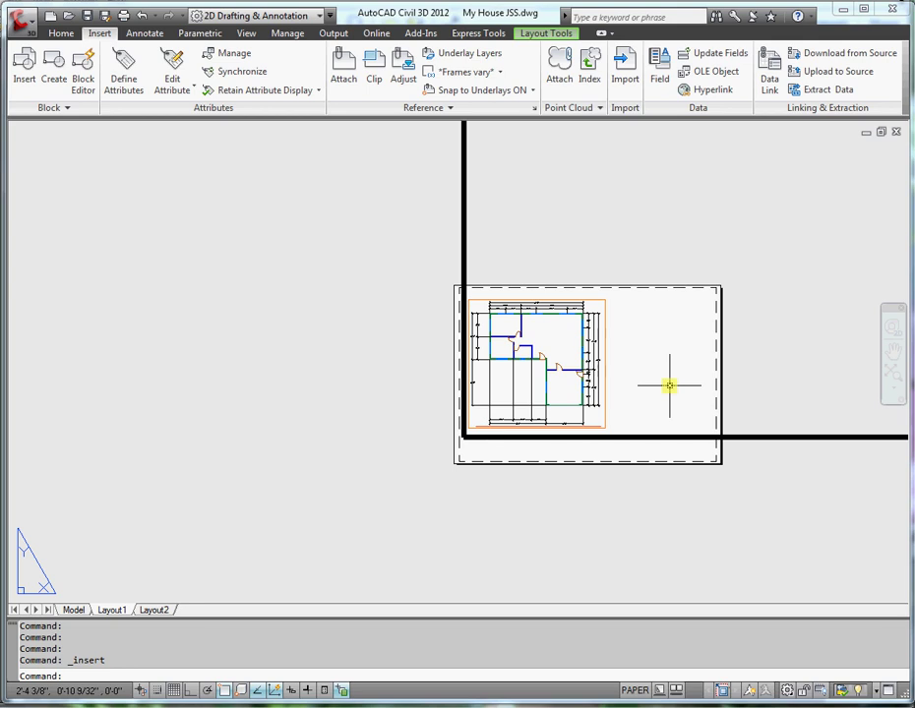
middle_drag(668, 385, 667, 388)
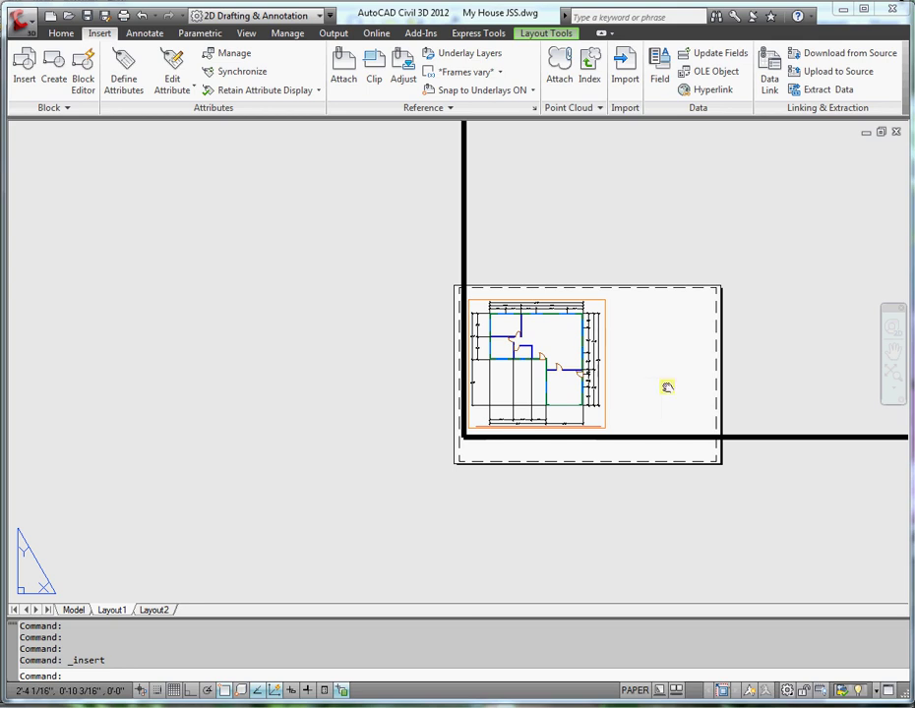
middle_click(666, 385)
middle_click(666, 385)
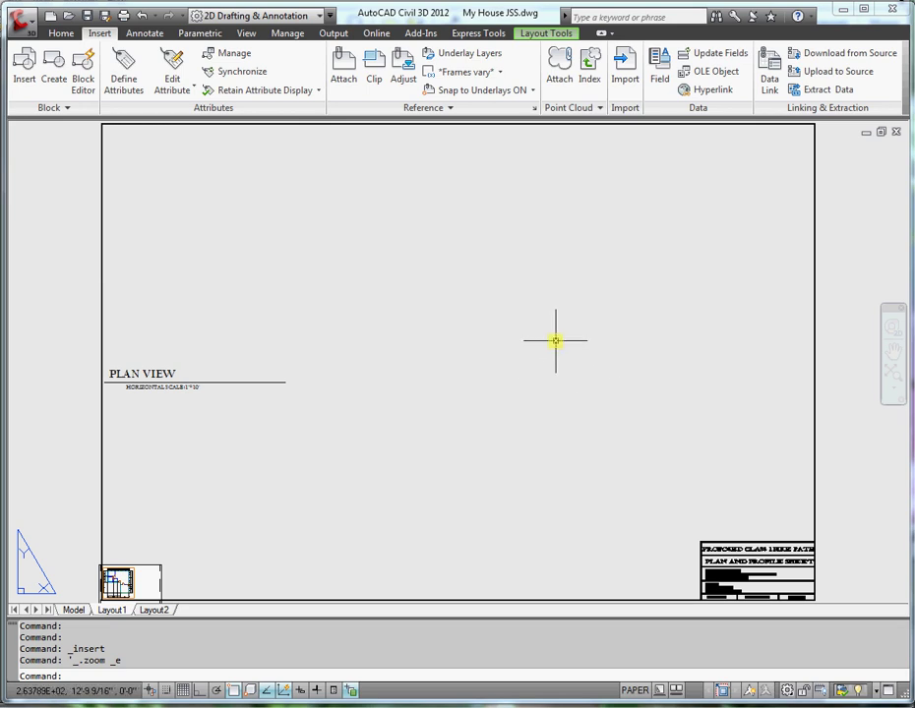
scroll(556, 340, down, 2)
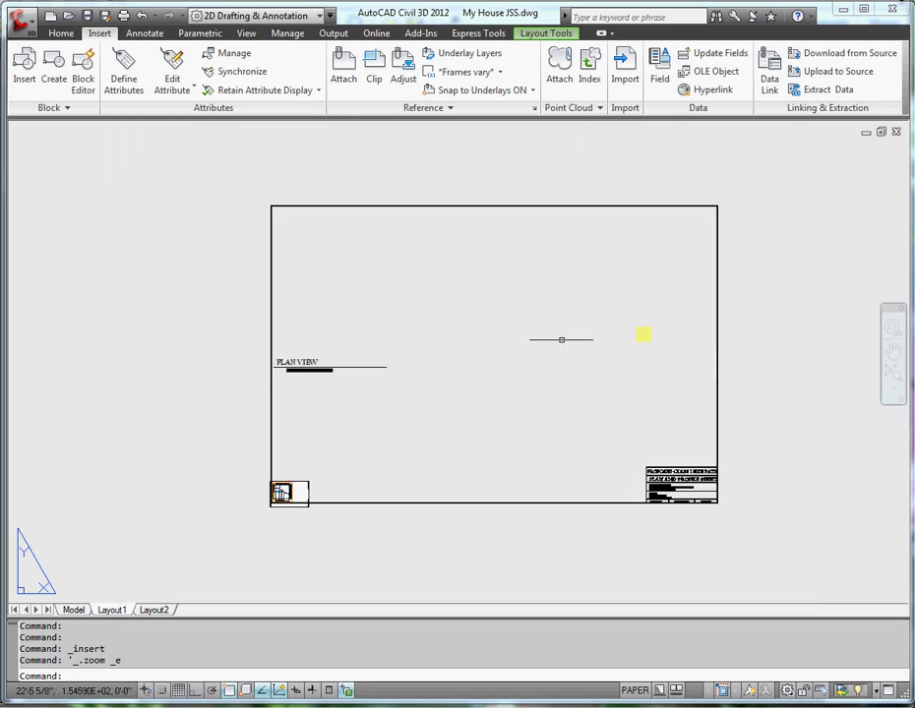
Step: Scale the title block objects by 1/12 from base point 0,0 so they frame the floor plan
click(65, 32)
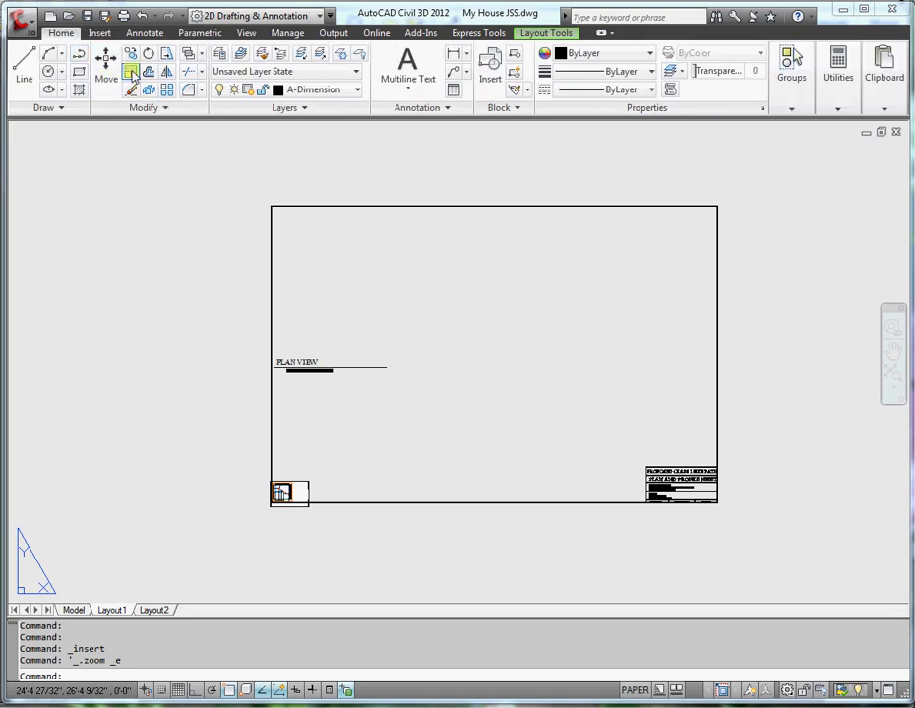
click(130, 72)
click(772, 184)
click(235, 382)
click(806, 410)
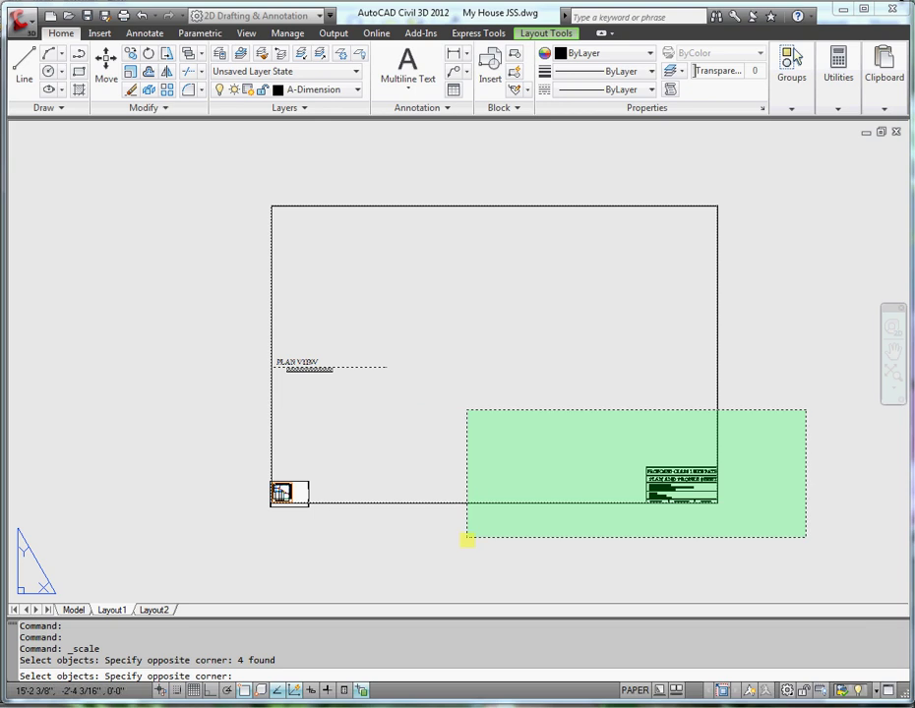
click(468, 540)
key(Return)
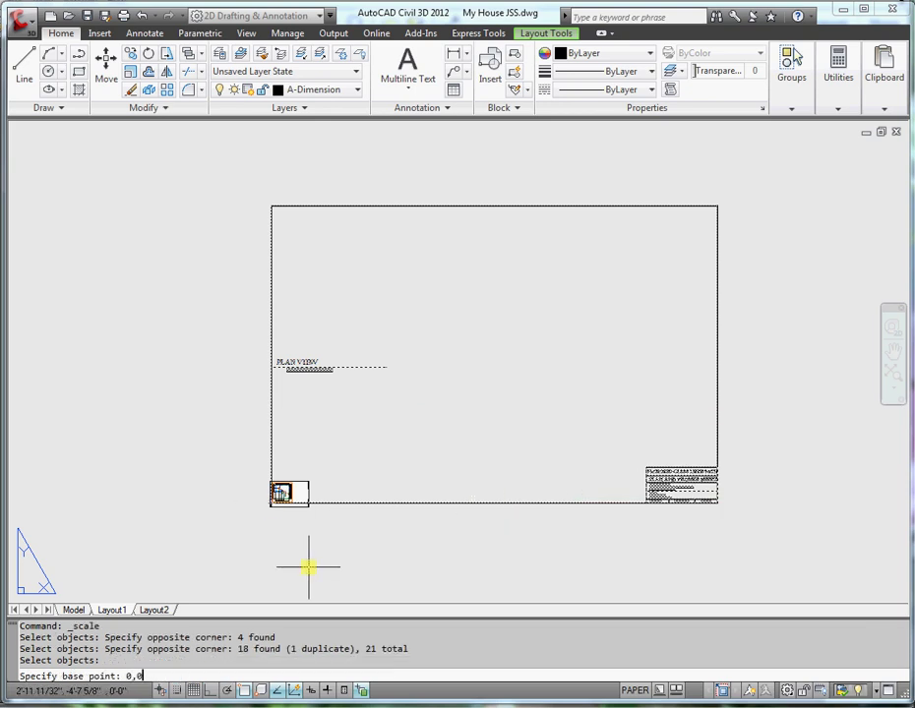
text(0,0)
key(Return)
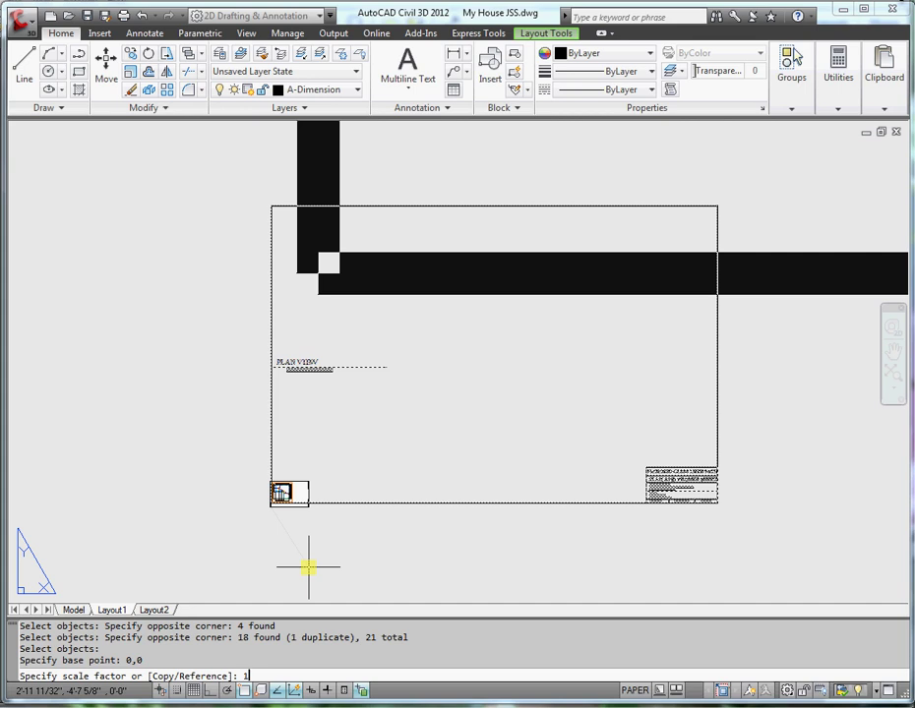
key(Return)
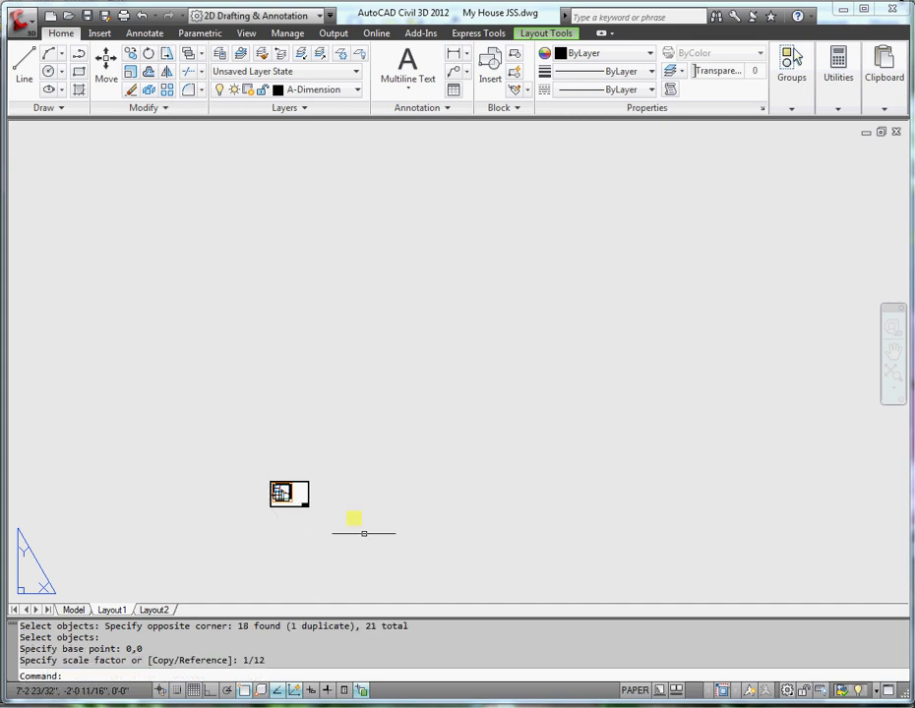
scroll(315, 507, up, 6)
middle_drag(317, 506, 594, 462)
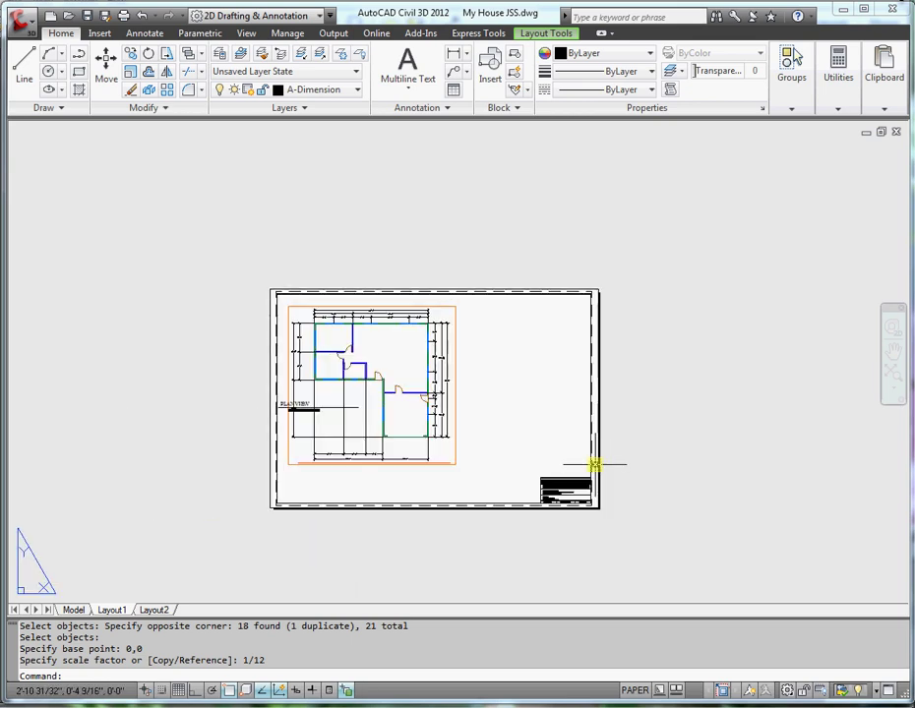